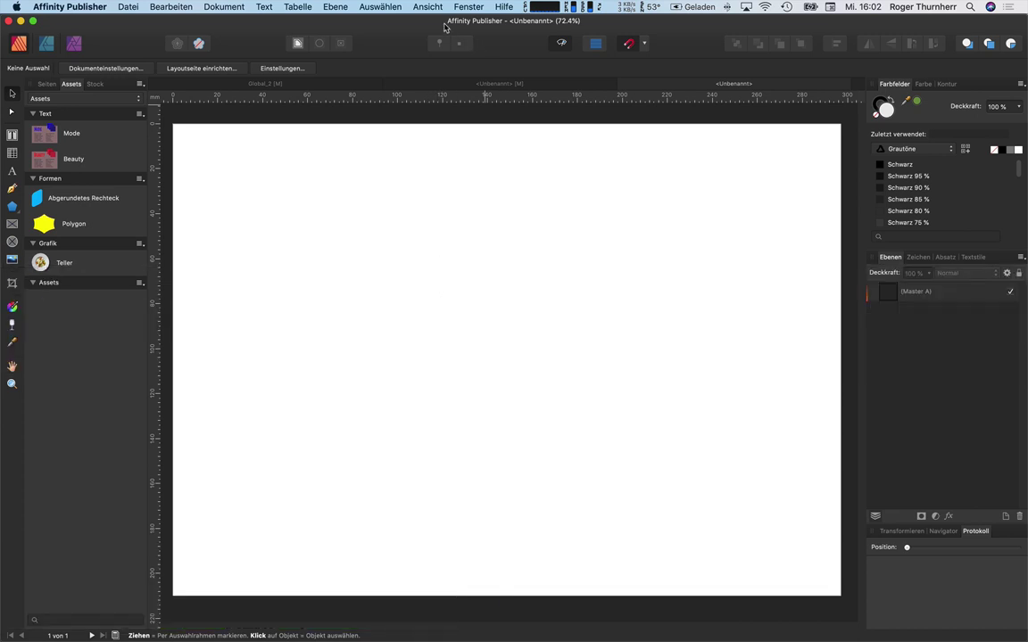
Step: Open the Ansicht (View) menu above the blank page
left_click(428, 7)
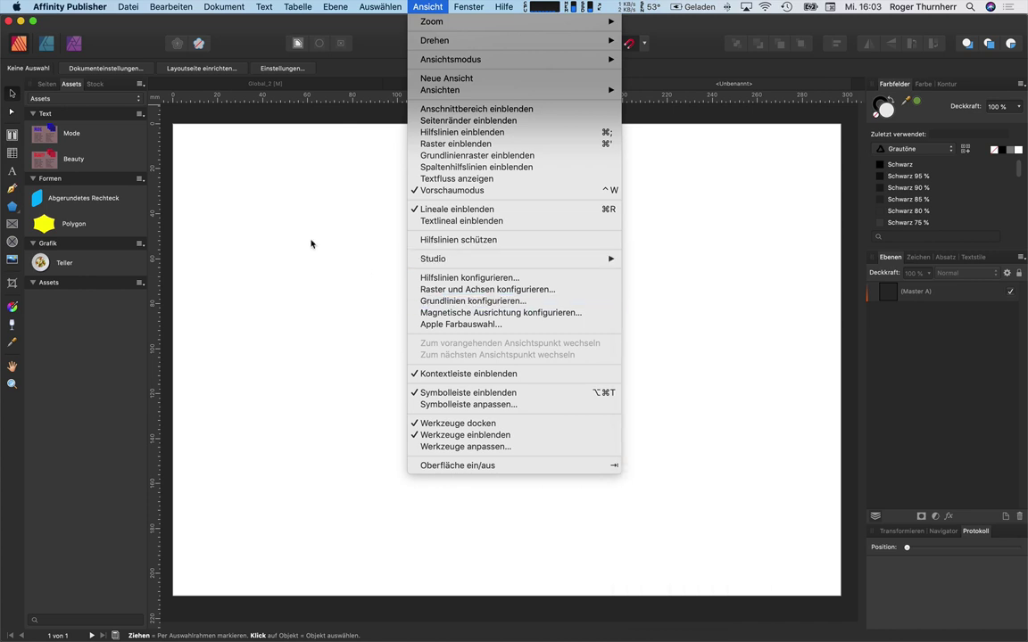
Step: Dismiss the Ansicht menu without choosing any command
left_click(308, 234)
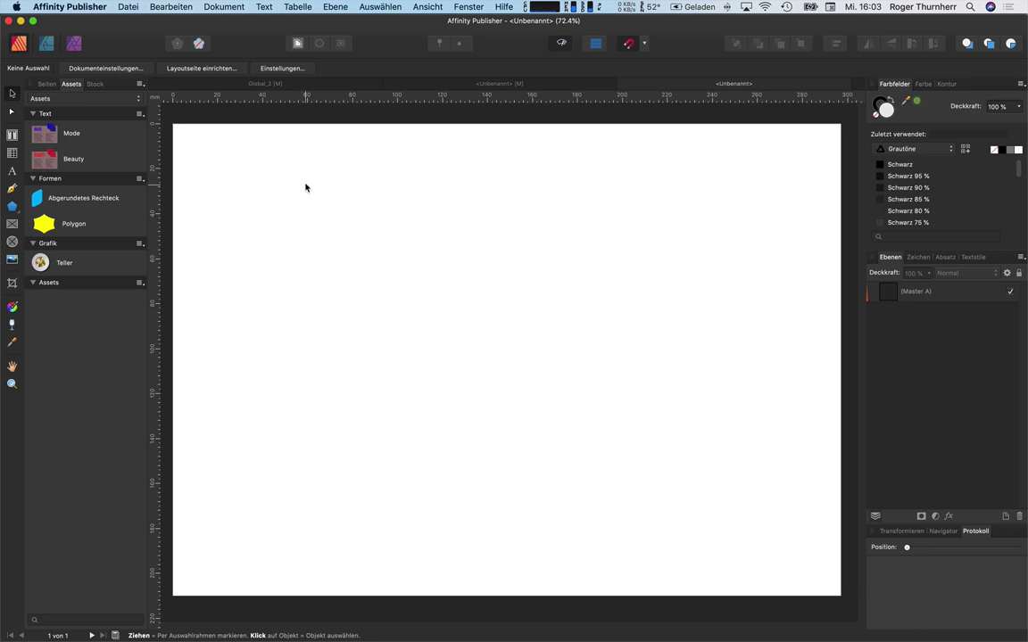
Step: Create the empty asset category 'Assets 2', then switch back to the Assets category
left_click(140, 84)
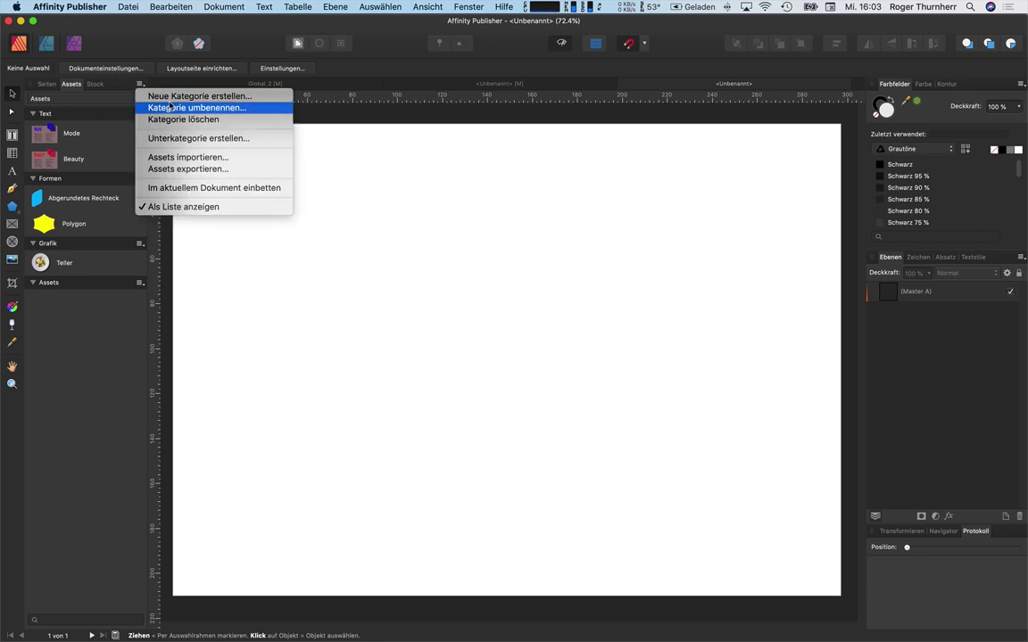
left_click(174, 101)
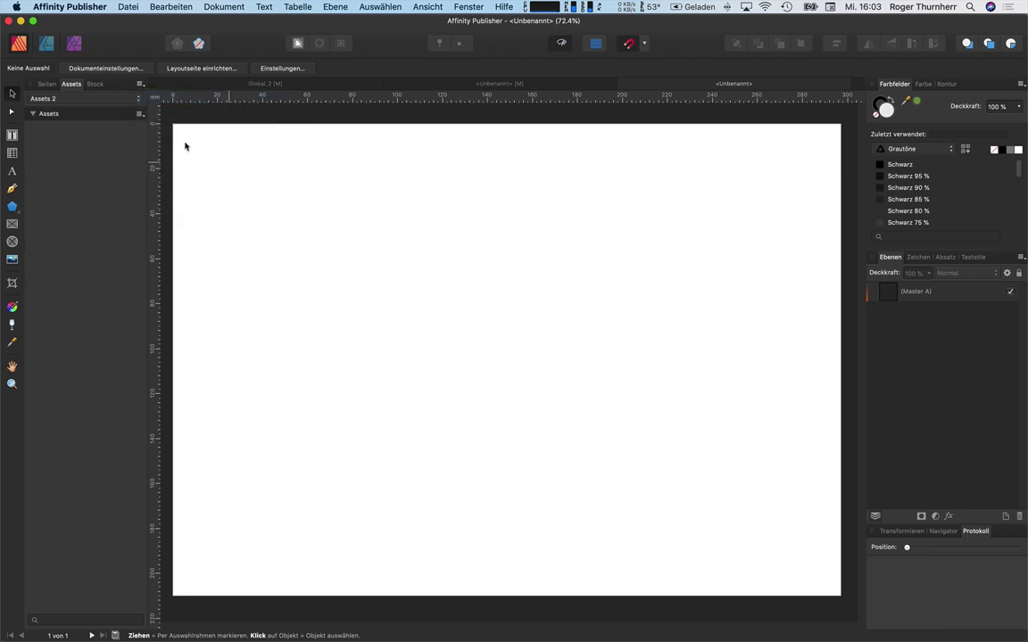
left_click(82, 99)
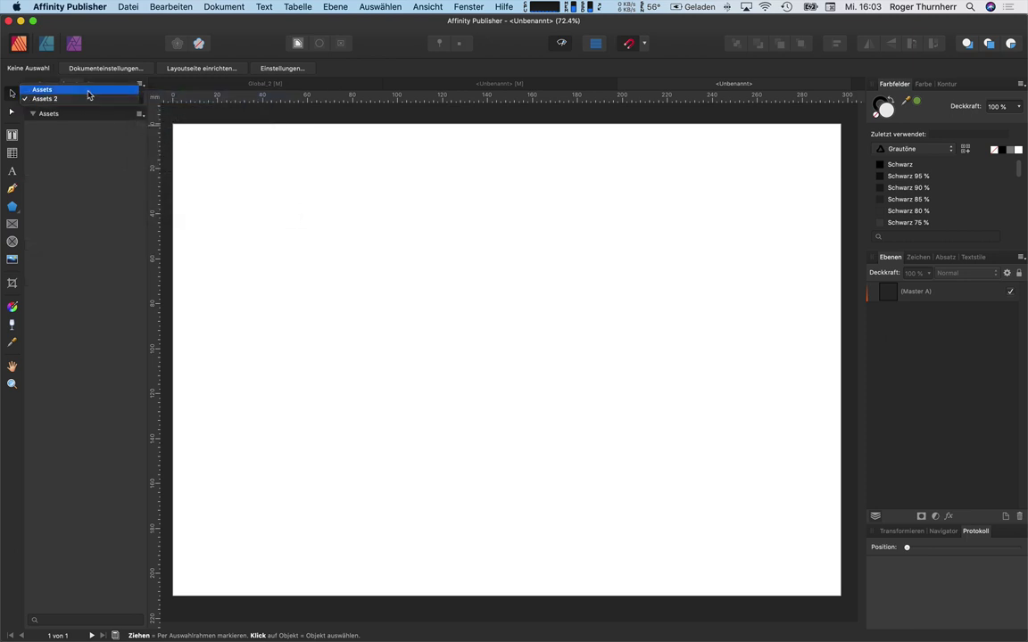
left_click(88, 90)
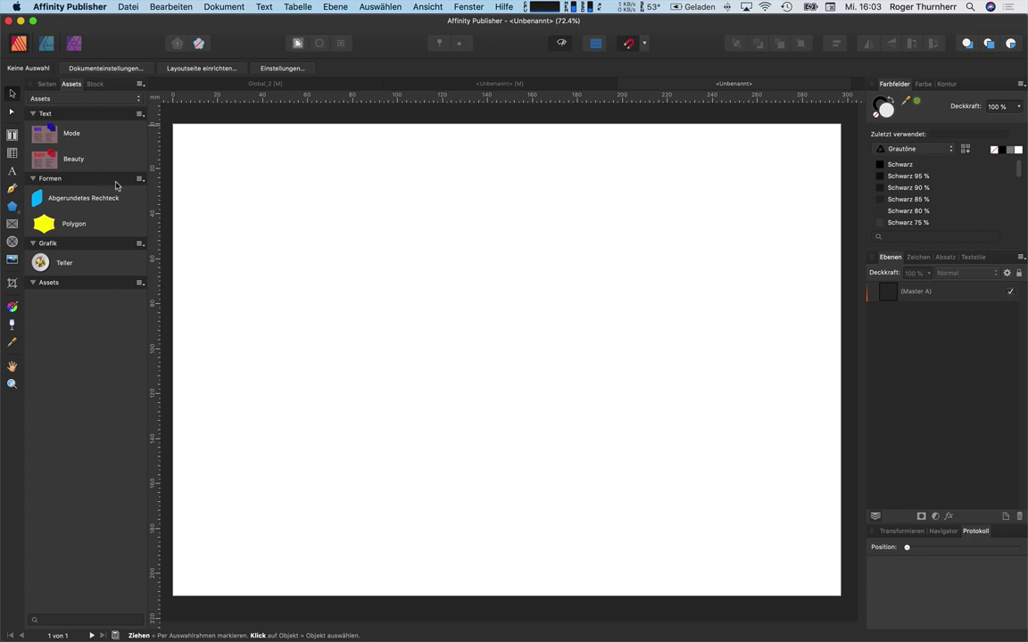
left_click(140, 85)
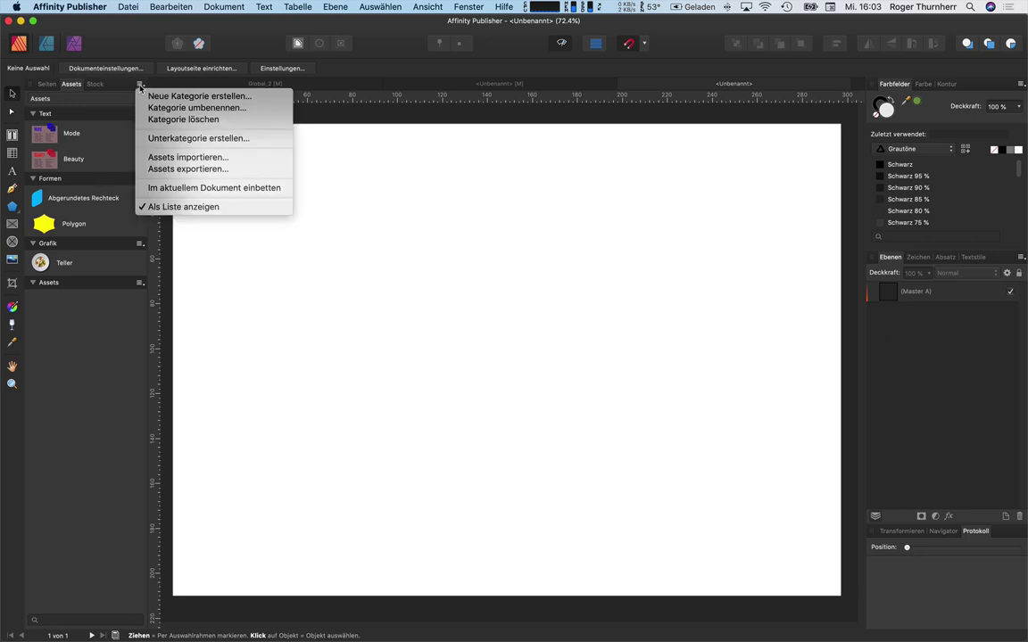
left_click(348, 288)
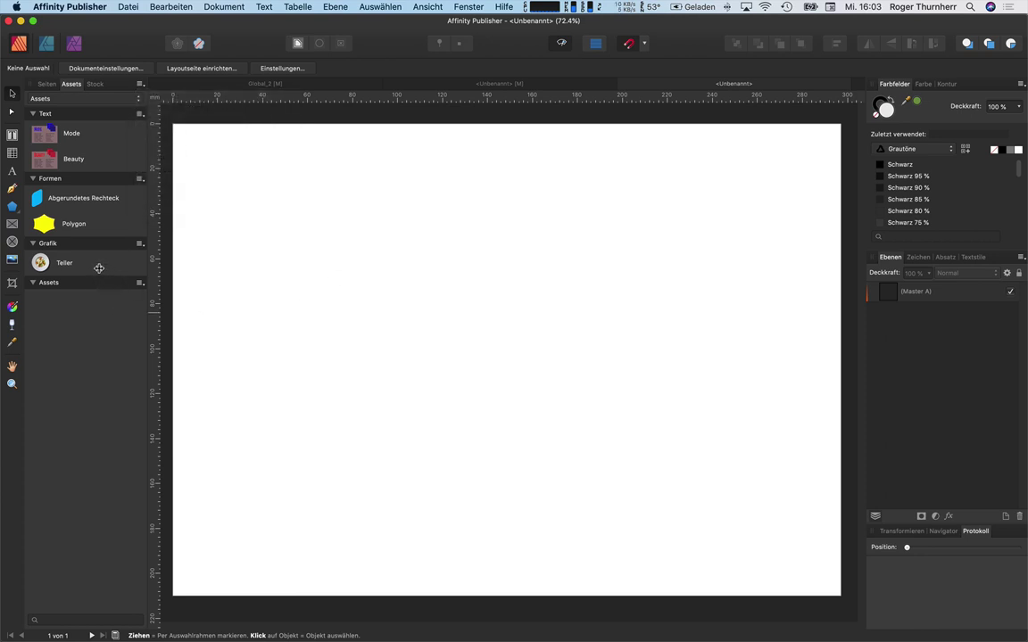
Step: Delete the empty Assets subcategory and confirm the deletion
left_click(140, 282)
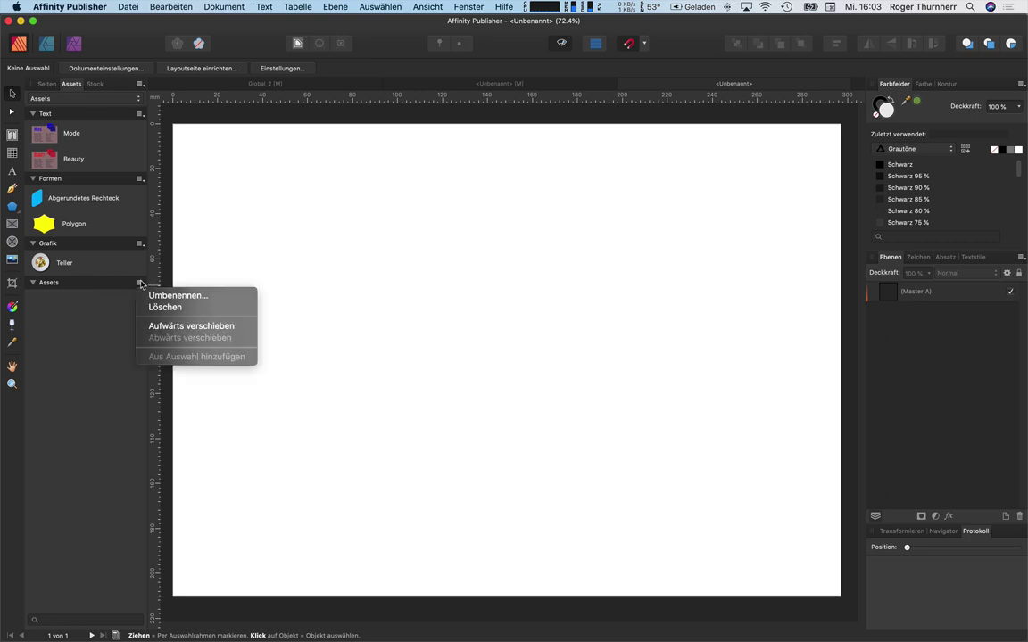
left_click(162, 307)
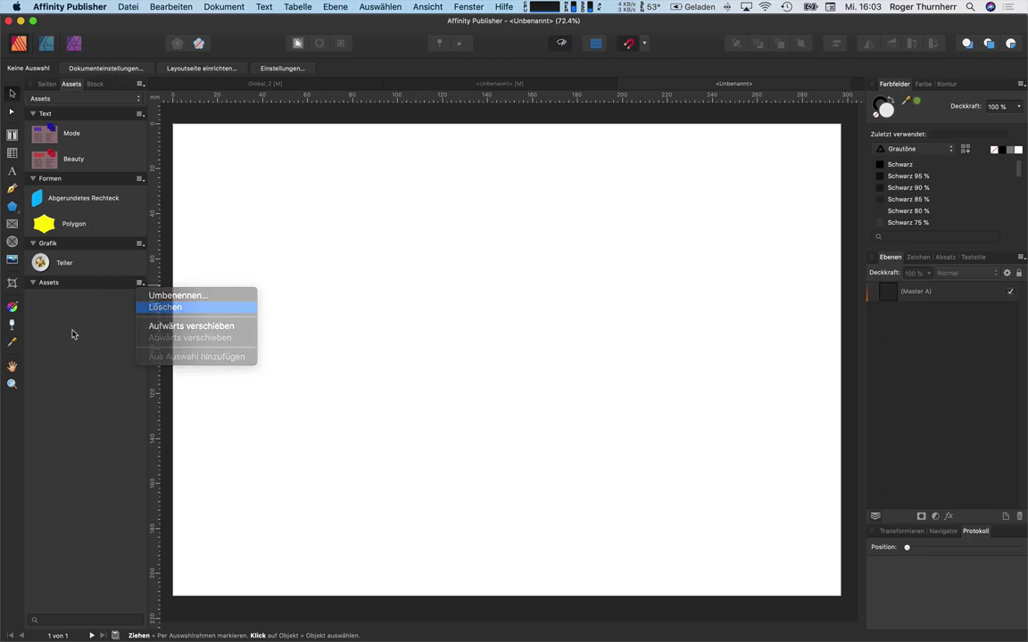
left_click(616, 135)
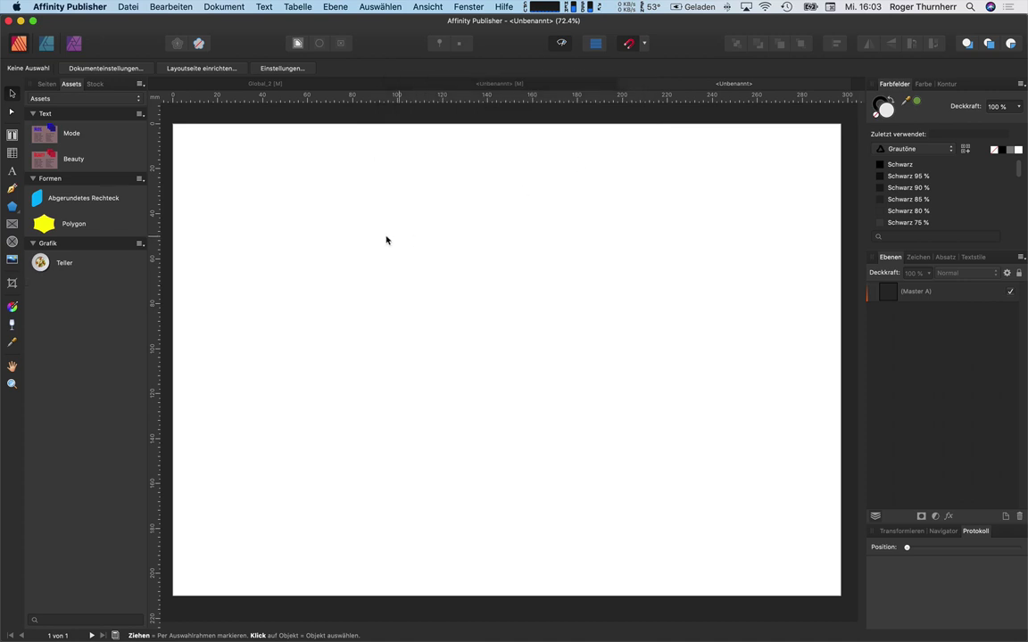
Step: Move Grafik above Formen, then move Formen back above Grafik
left_click(140, 244)
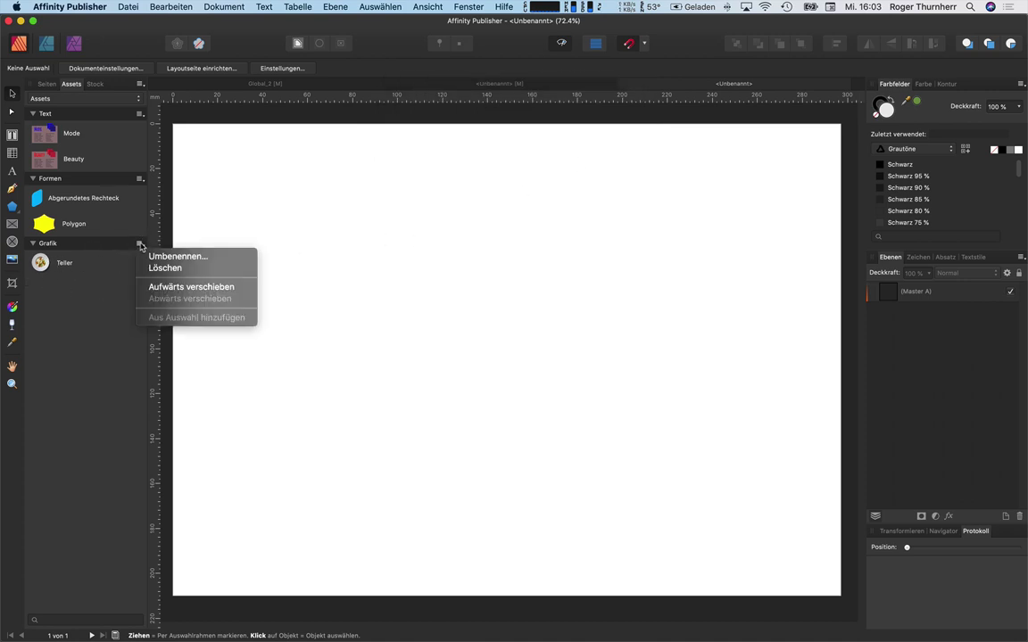
left_click(190, 286)
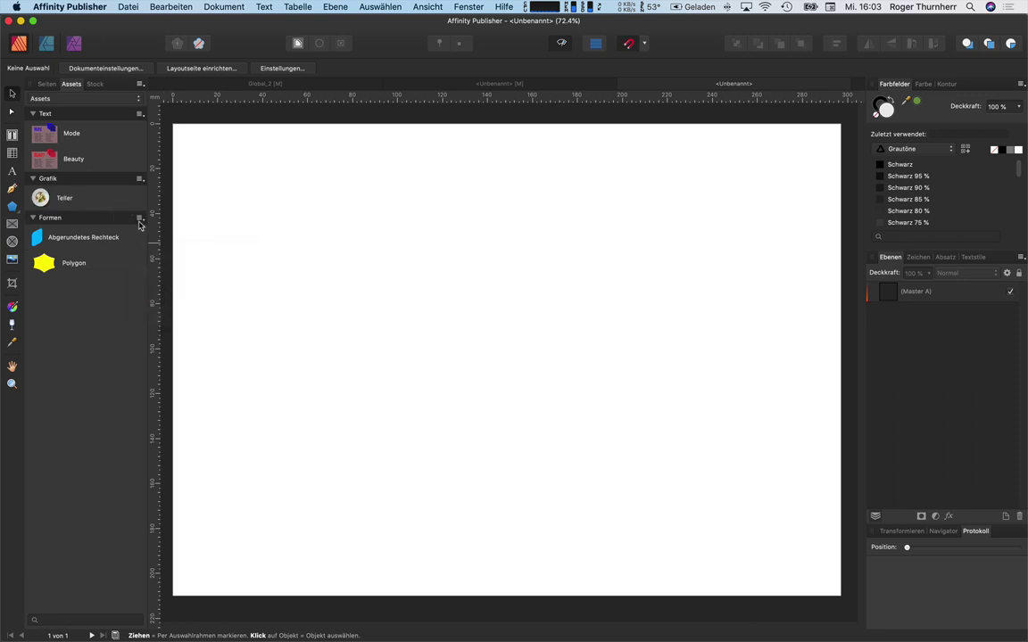
left_click(139, 218)
left_click(174, 259)
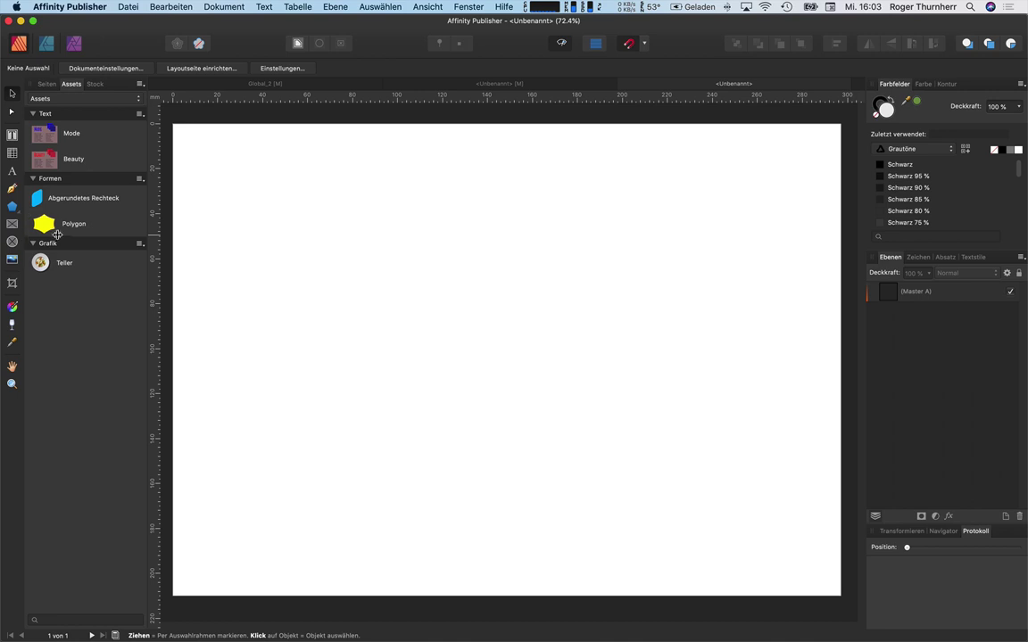
Step: Place the yellow Polygon and blue rounded rectangle assets, then enlarge the rectangle
left_click_drag(48, 226, 344, 252)
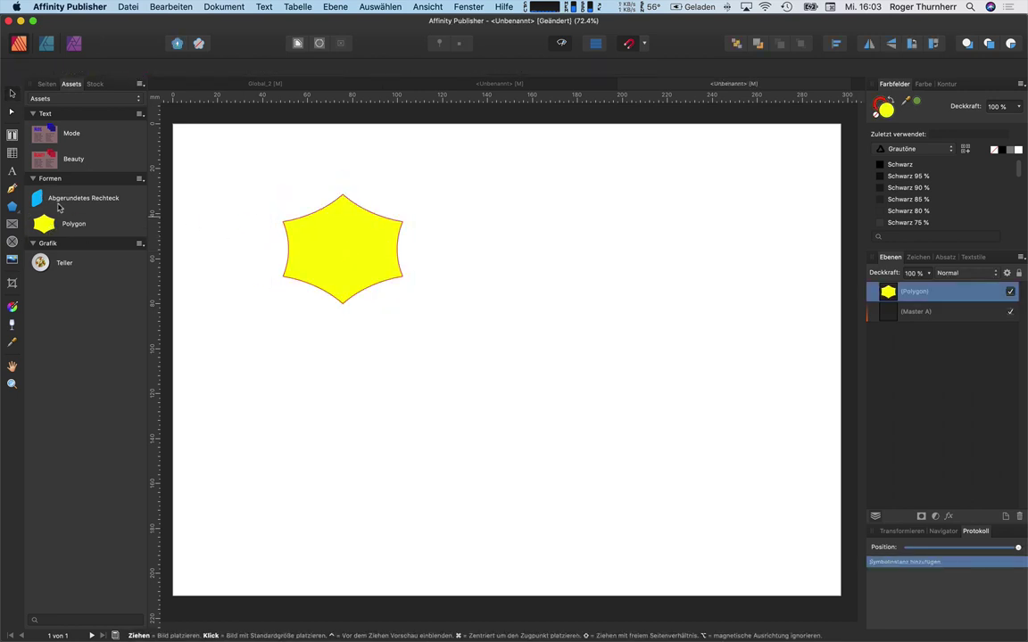
left_click_drag(40, 198, 542, 270)
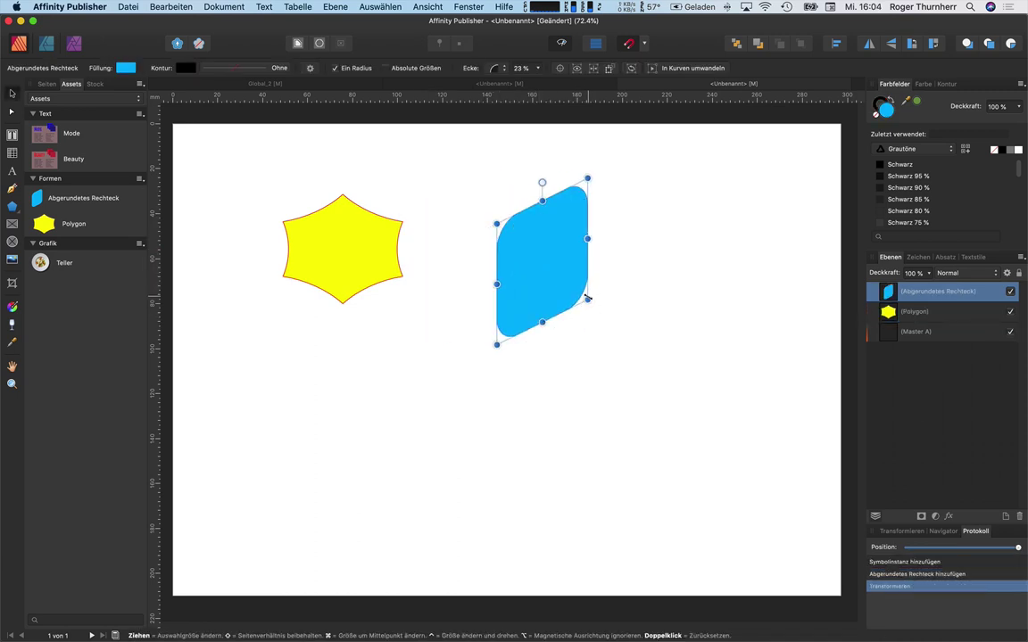
left_click_drag(587, 298, 633, 341)
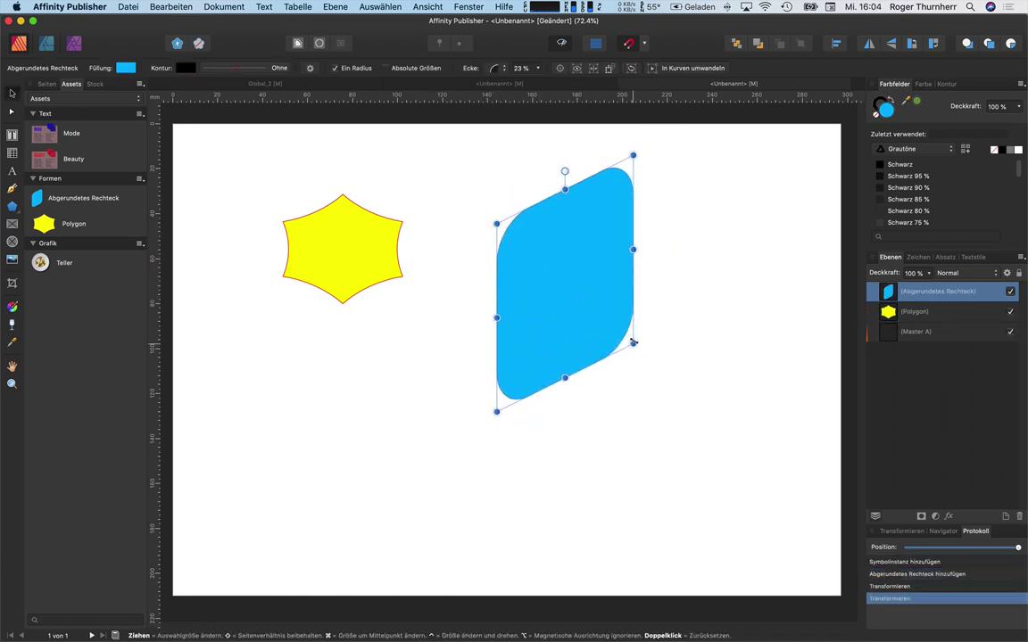
Step: Fill the rounded rectangle purple and add it to the Formen assets
left_click(126, 69)
left_click(213, 120)
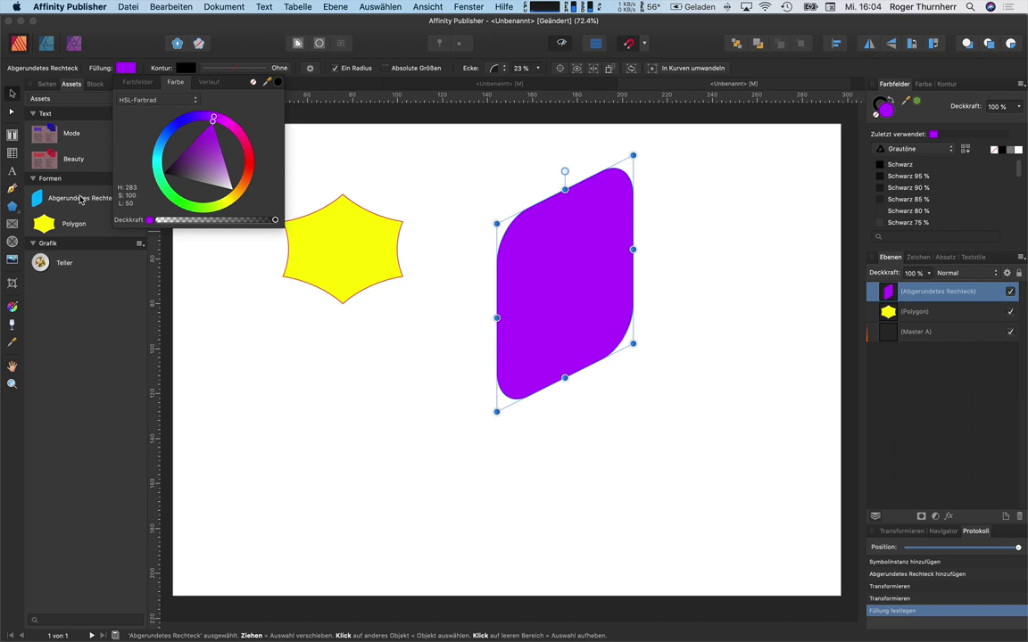
left_click(395, 332)
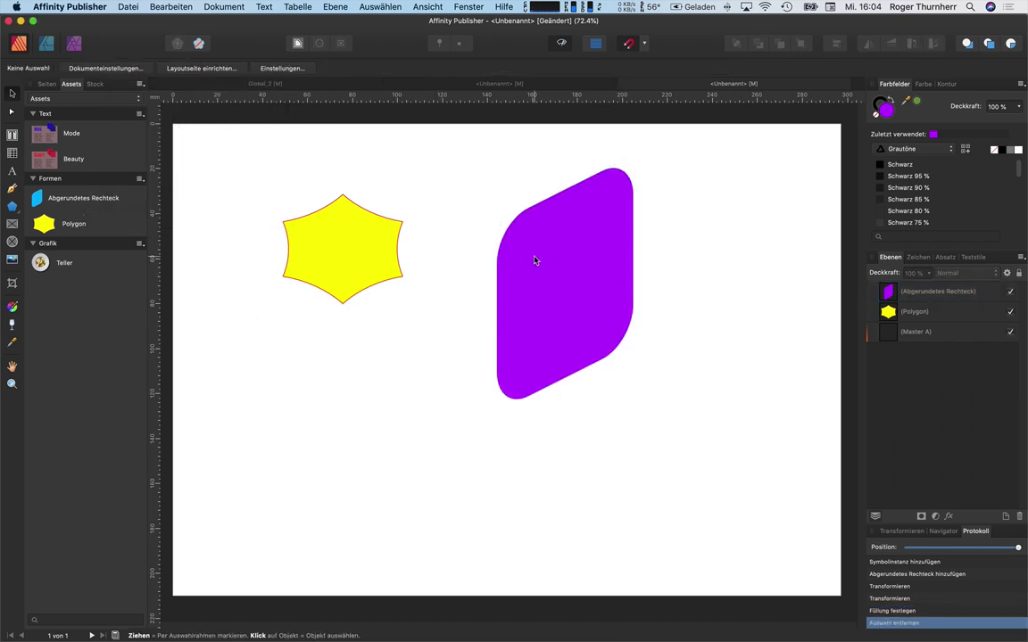
mouse_move(532, 259)
left_mouse_down()
mouse_move(98, 206)
mouse_move(92, 225)
left_mouse_up()
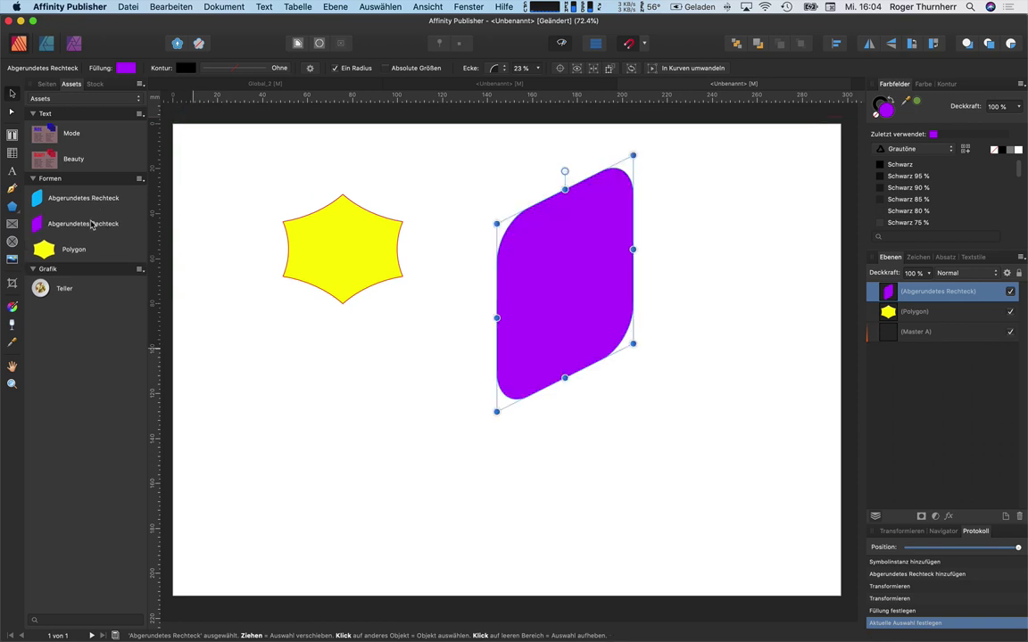
Step: Delete the purple rounded rectangle and the yellow polygon from the page
left_click(259, 392)
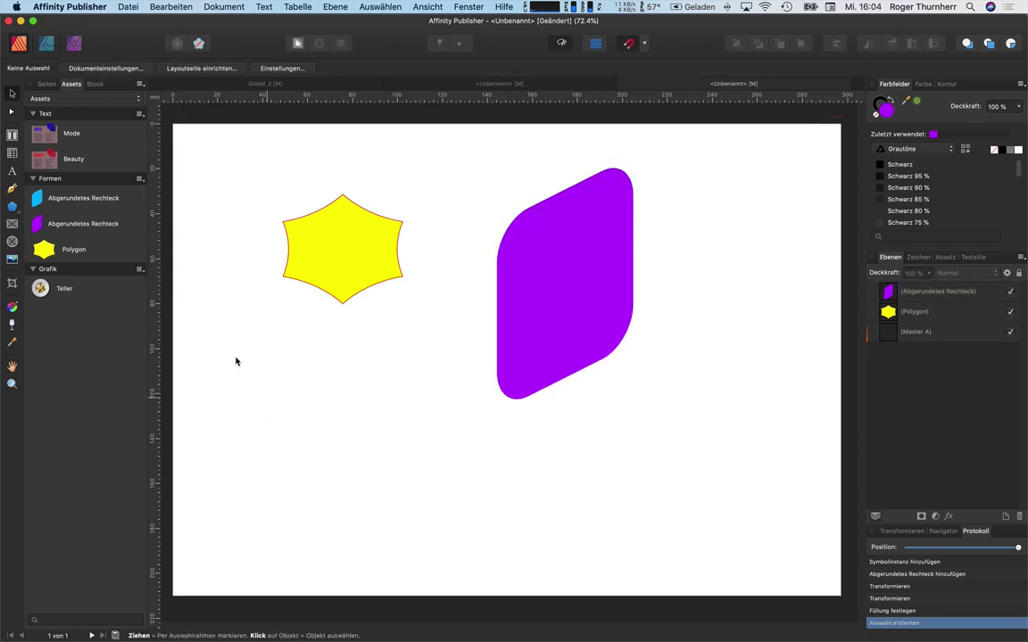
left_click(546, 321)
key("Delete")
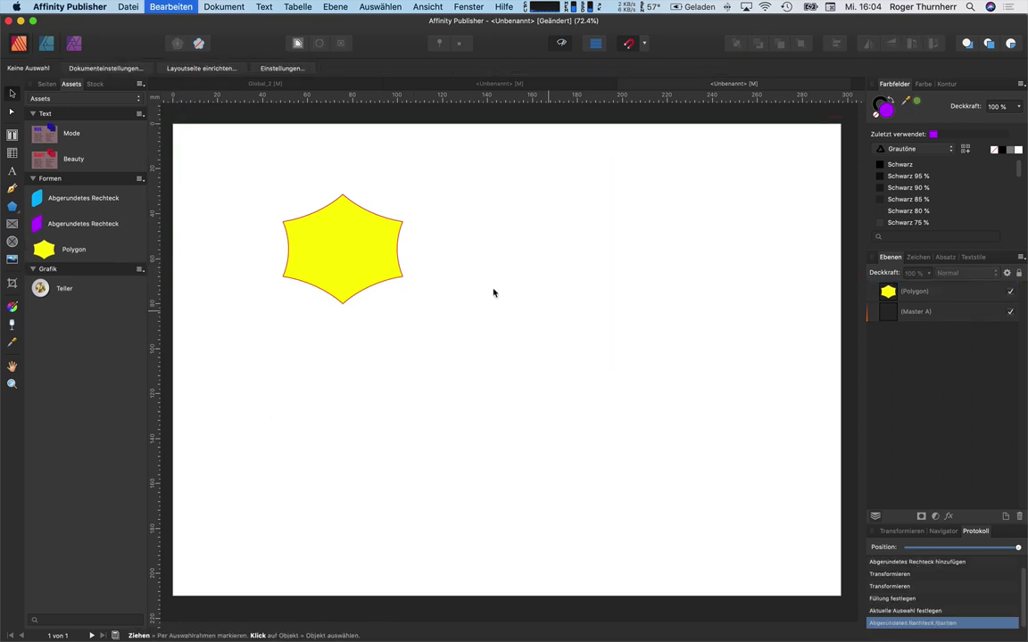
left_click(325, 269)
key("Delete")
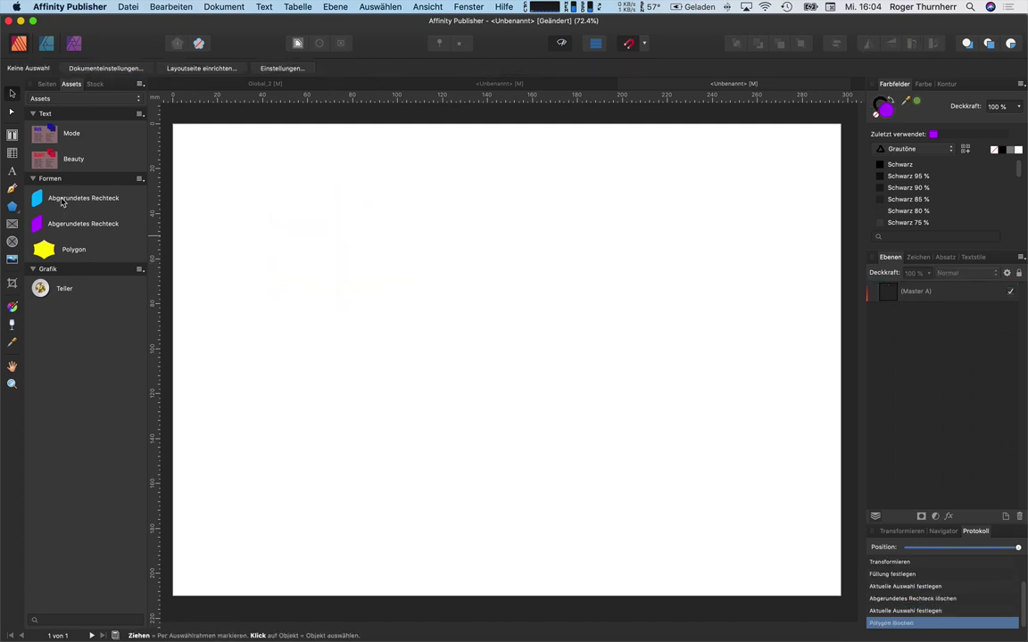
Step: Place the blue and purple rectangle assets, delete both, then place the Mode text asset
left_click_drag(37, 198, 196, 236)
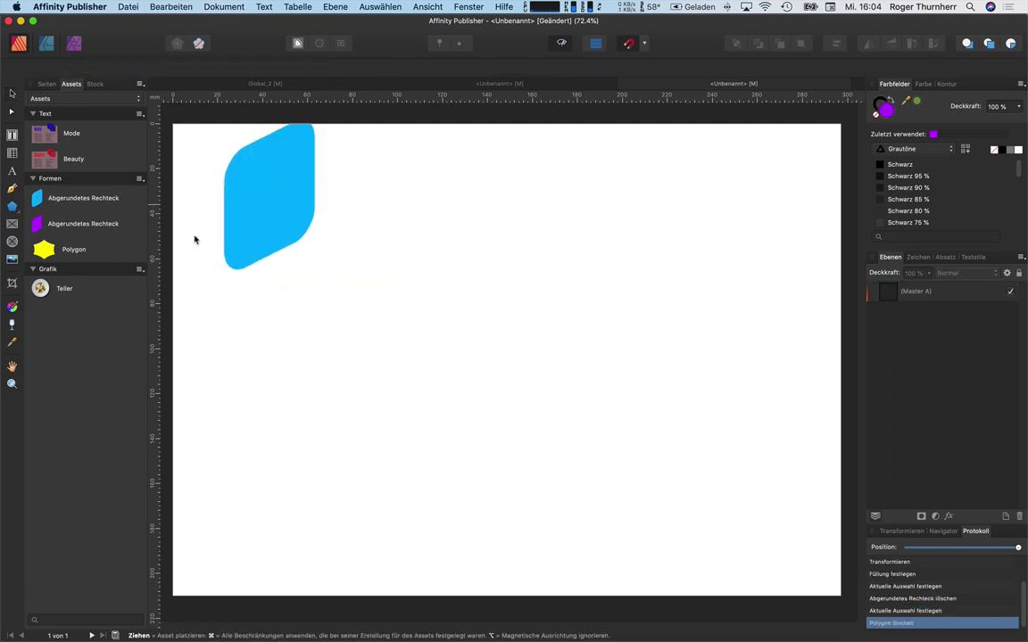
left_click_drag(36, 230, 578, 374)
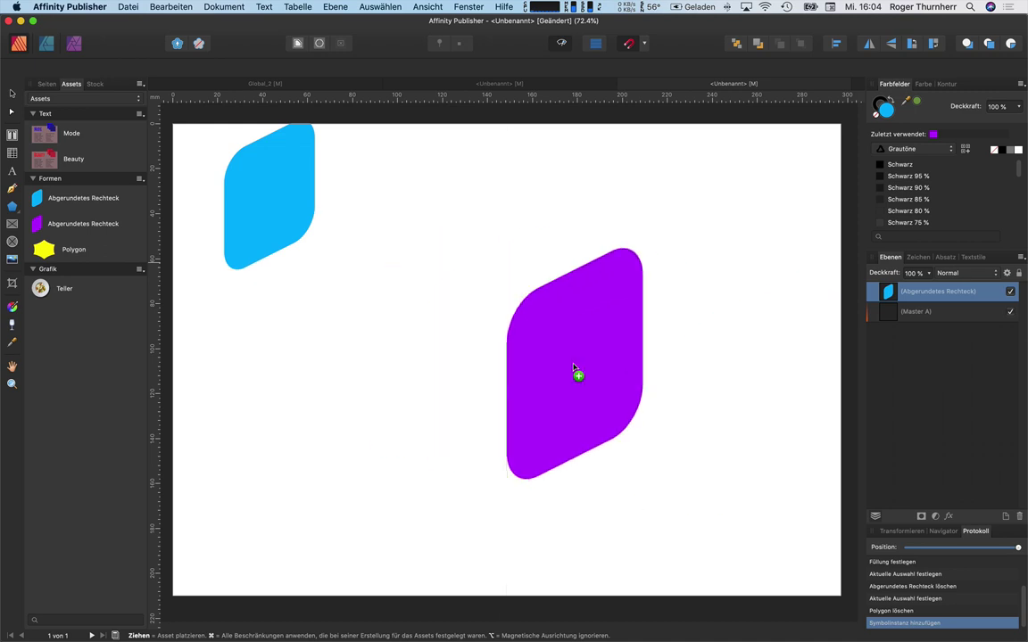
left_click_drag(250, 184, 316, 228)
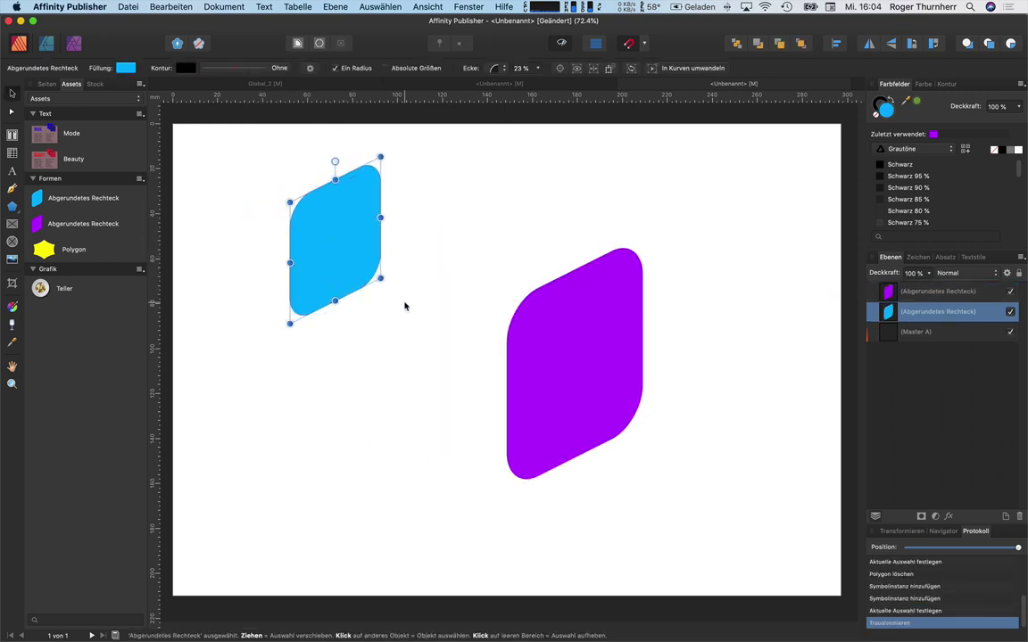
mouse_move(218, 165)
left_mouse_down()
mouse_move(677, 524)
mouse_move(669, 524)
left_mouse_up()
key("Delete")
left_click(356, 200)
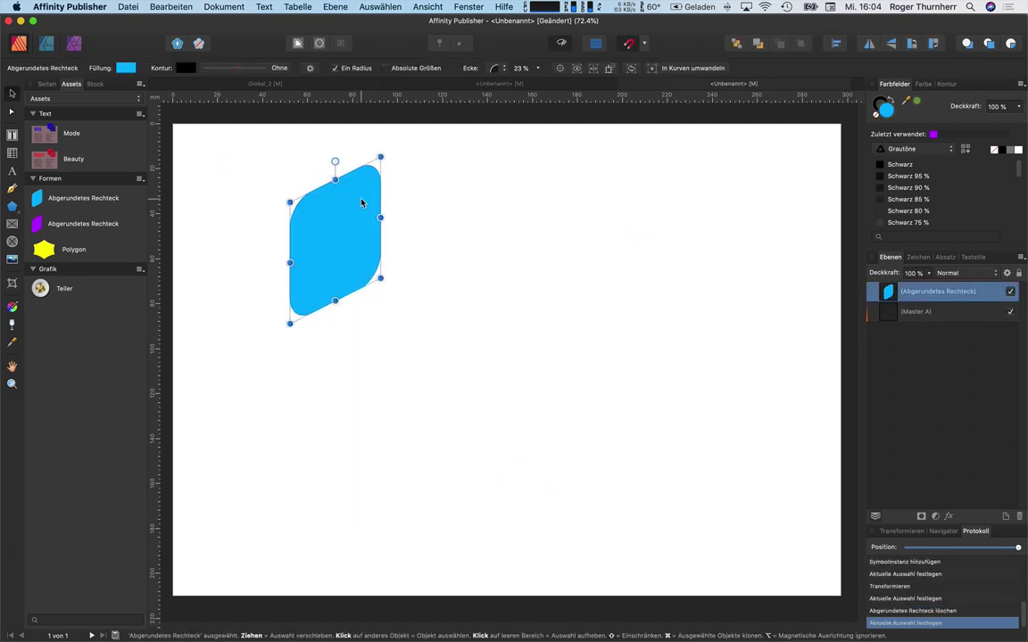
key("Delete")
left_click_drag(50, 136, 397, 291)
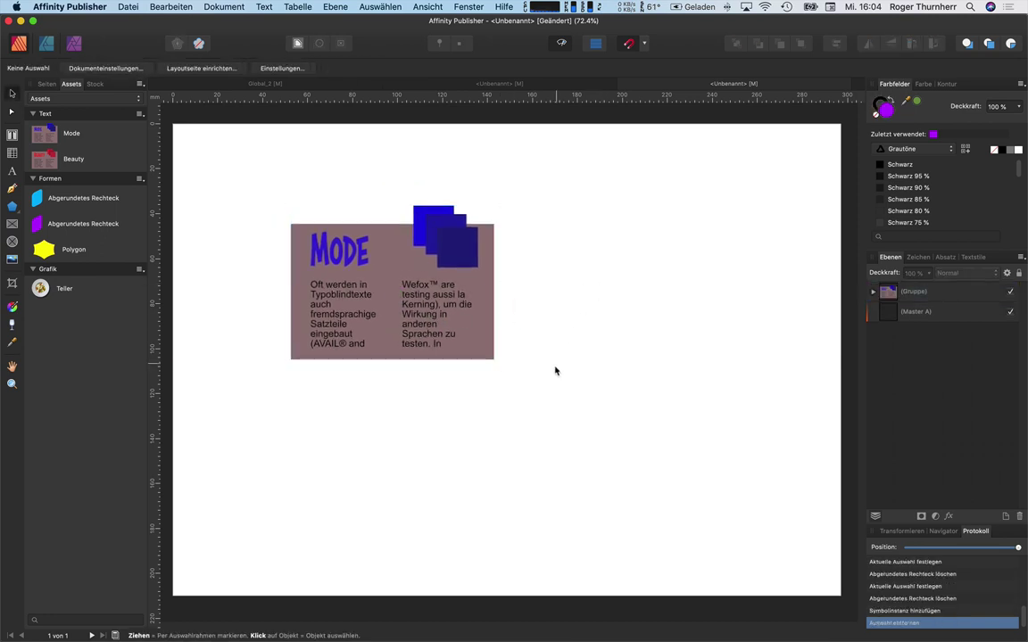
Step: Delete the Mode card, then place, resize and delete the Teller plate image
left_click(431, 319)
key("Delete")
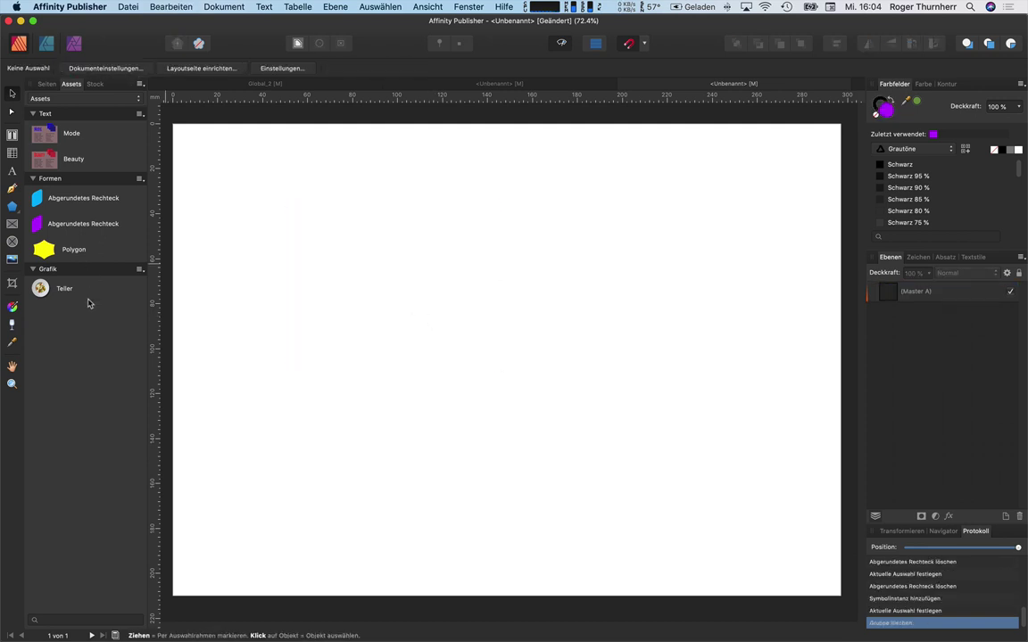
left_click_drag(40, 288, 443, 308)
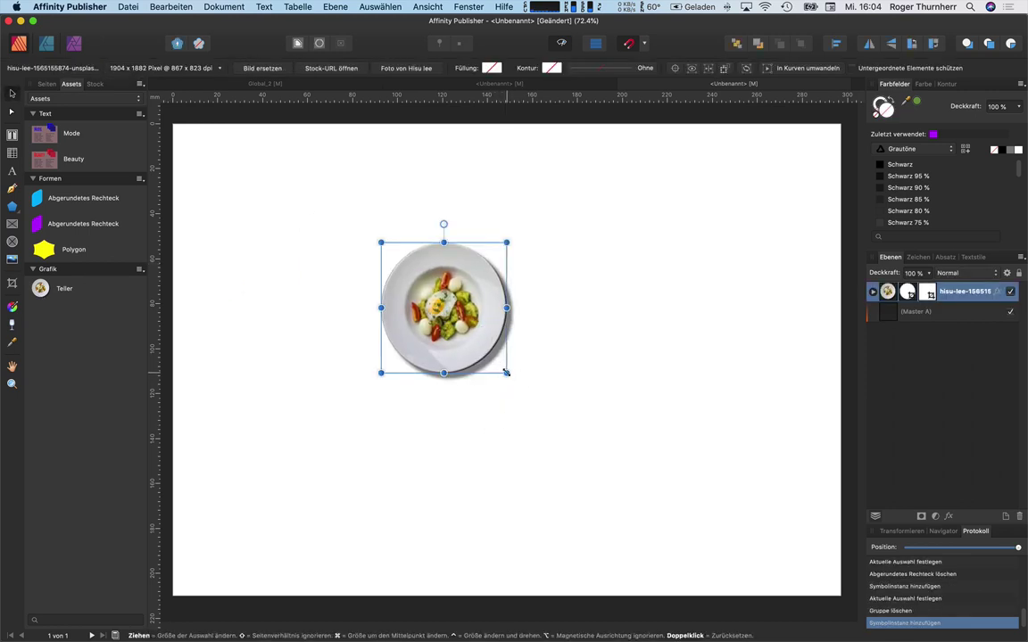
mouse_move(506, 372)
left_mouse_down()
mouse_move(587, 433)
mouse_move(464, 328)
left_mouse_up()
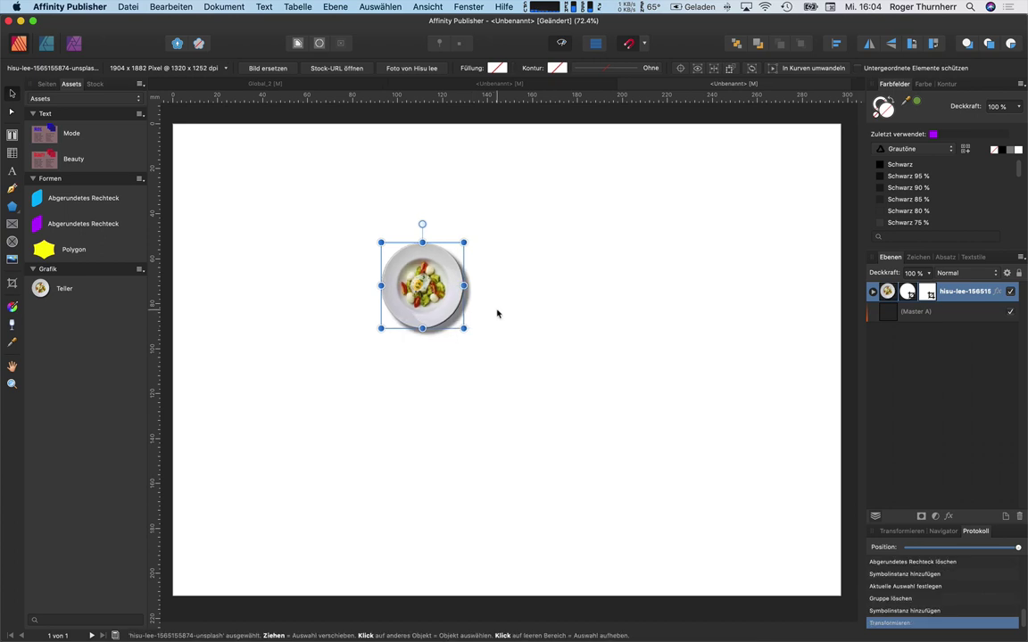
left_click(429, 275)
key("Delete")
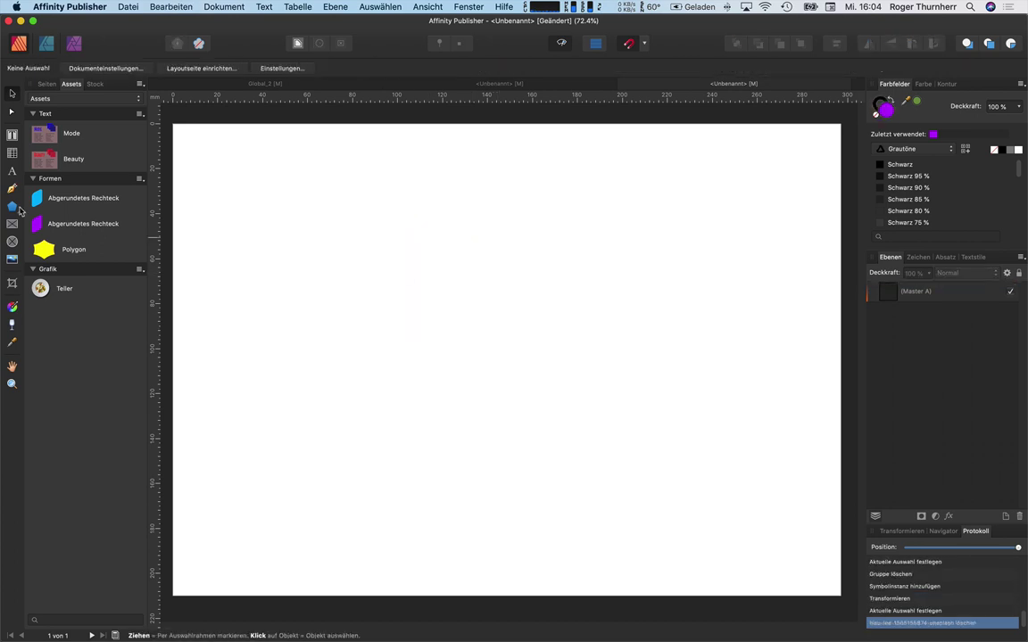
Step: Draw a purple pentagon and add artistic text 'Text' enlarged to 93.4 pt
left_click(12, 206)
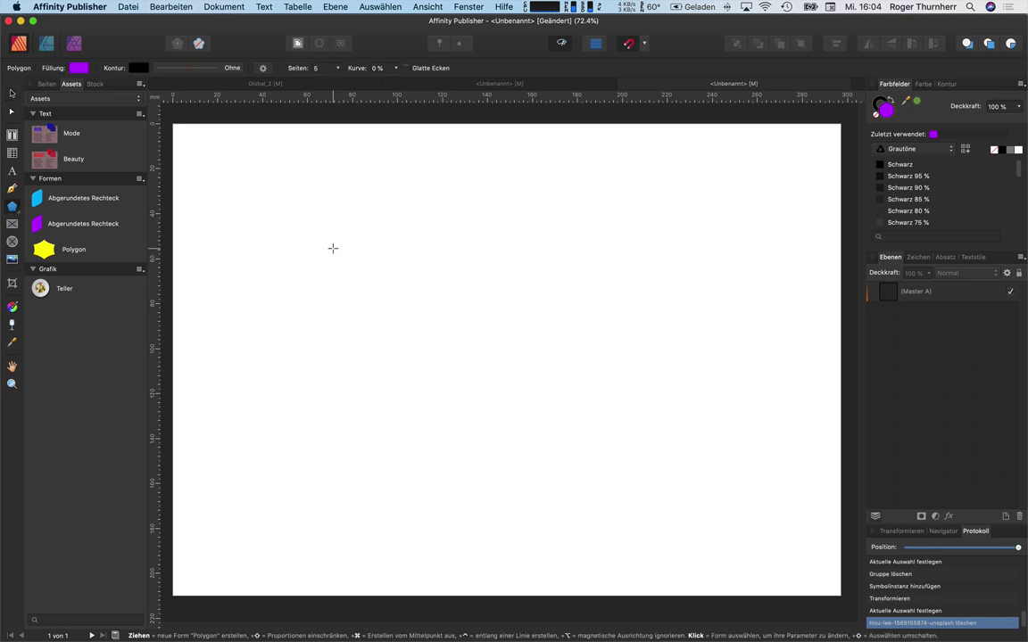
left_click_drag(333, 248, 530, 408)
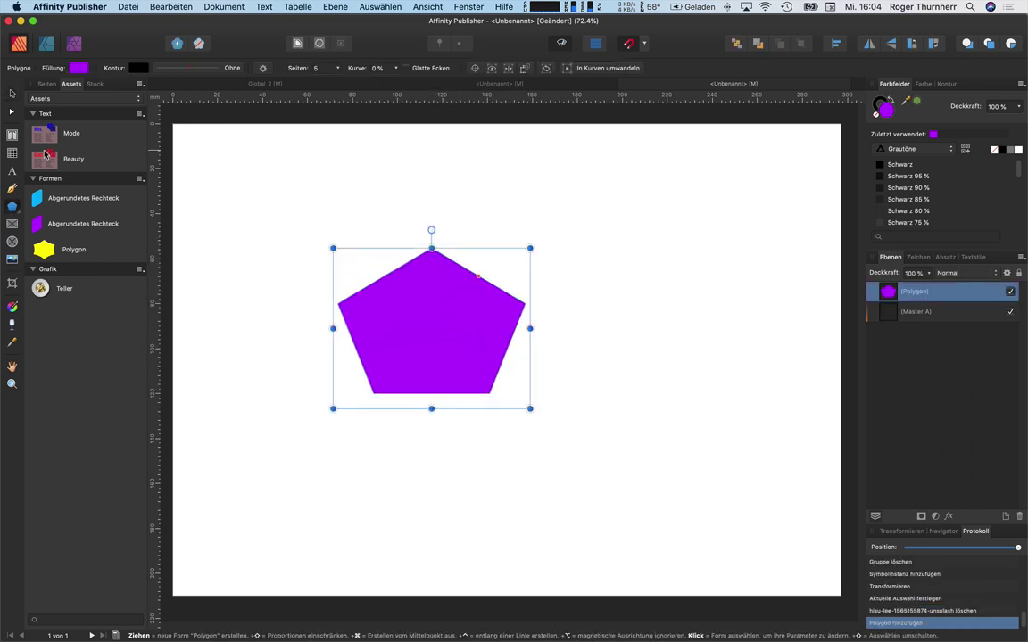
left_click(11, 170)
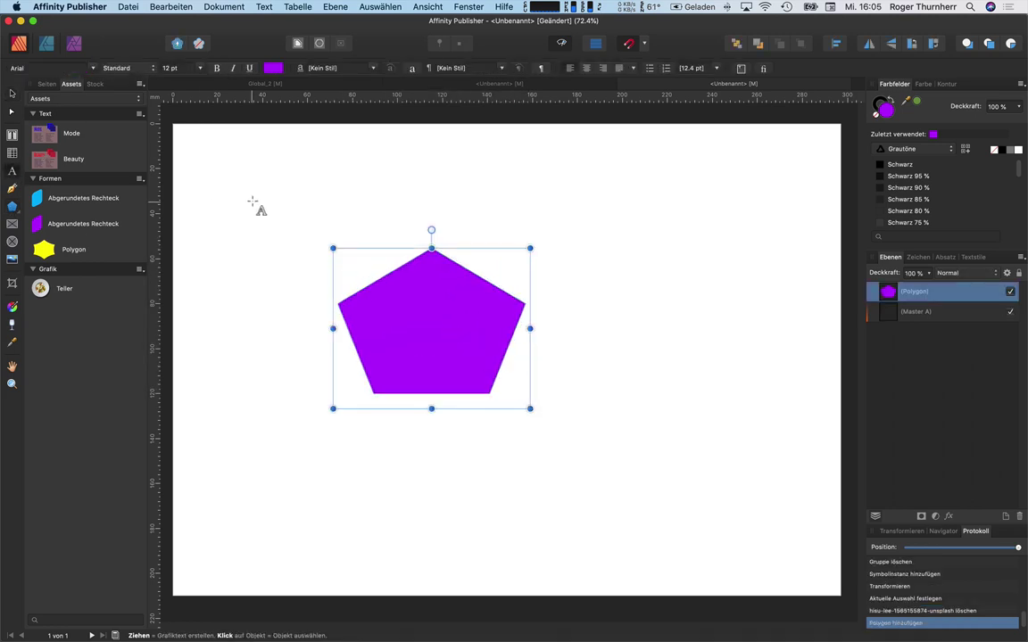
left_click(330, 203)
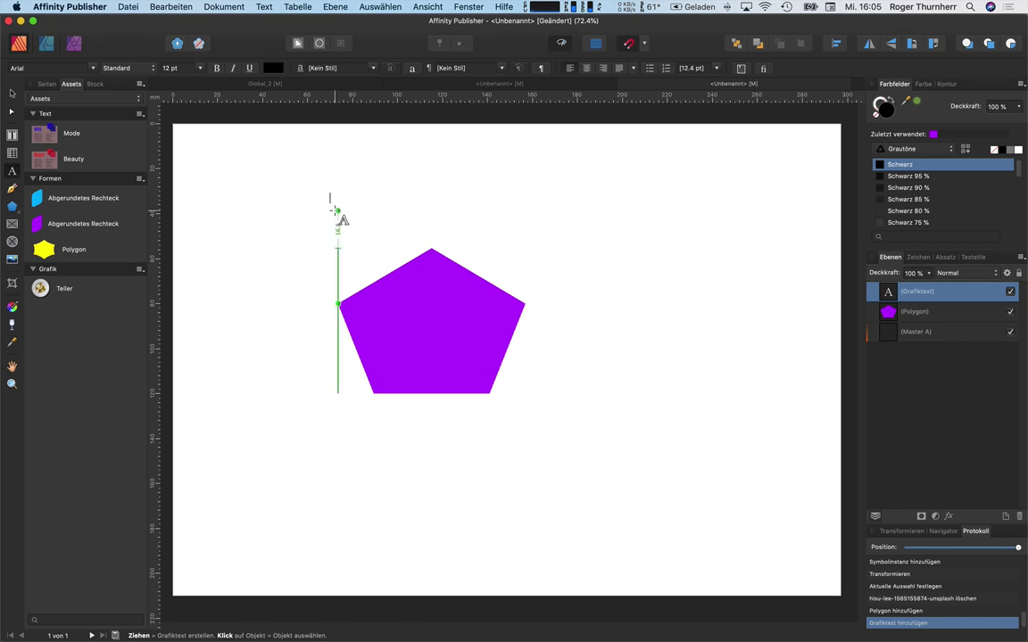
type("Text")
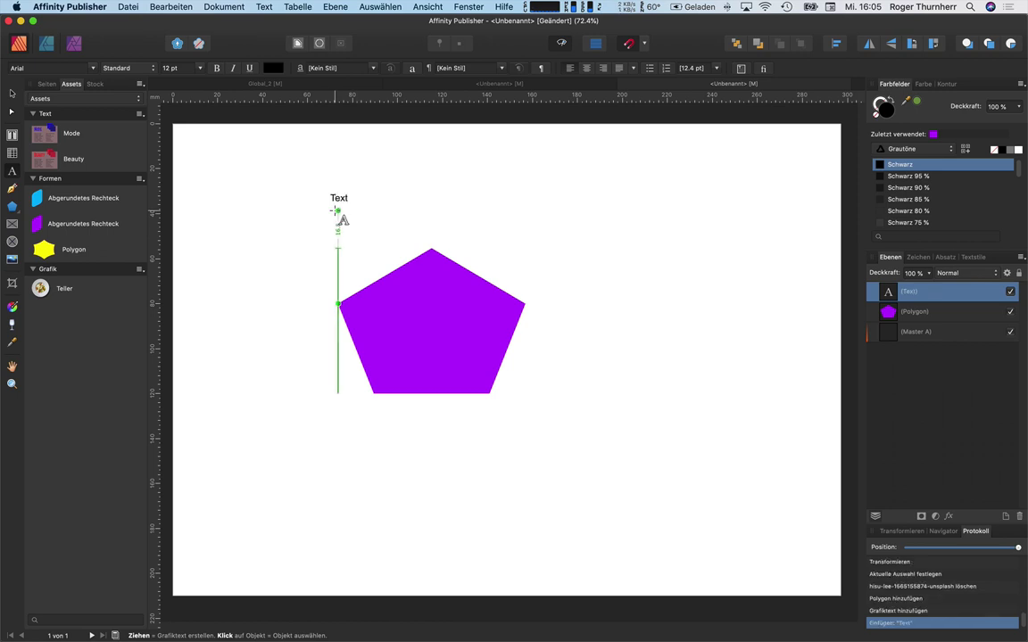
key("Escape")
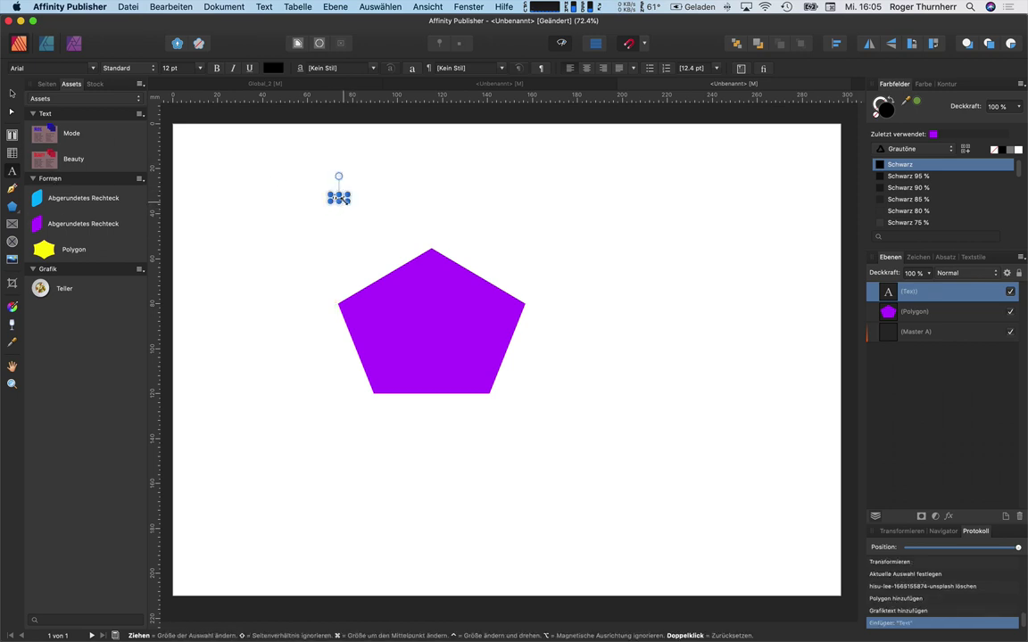
mouse_move(351, 200)
left_mouse_down()
mouse_move(489, 265)
mouse_move(464, 248)
left_mouse_up()
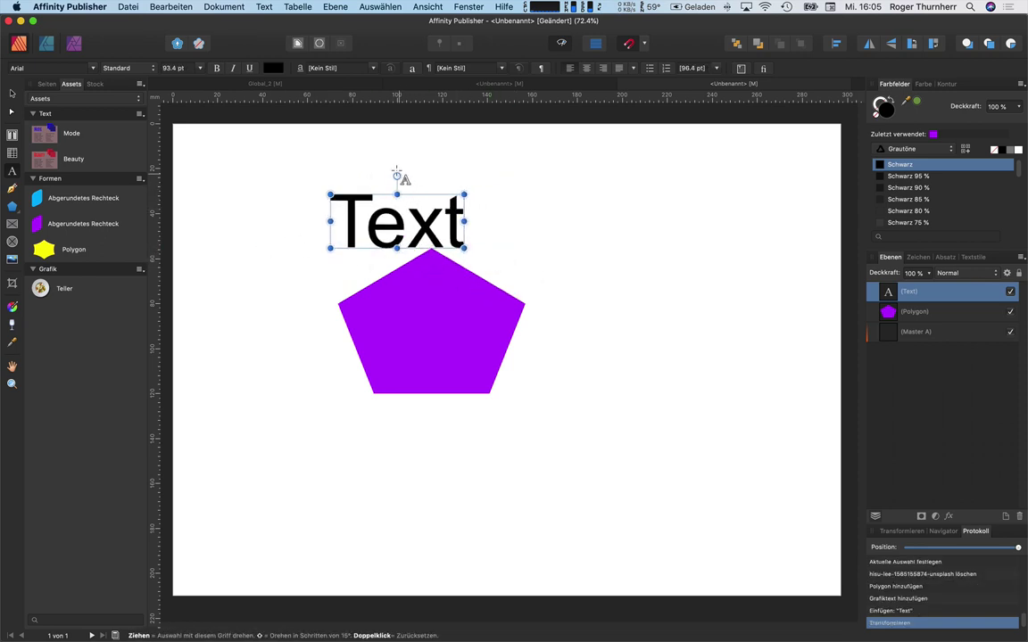
mouse_move(395, 177)
left_mouse_down()
mouse_move(348, 161)
mouse_move(393, 175)
left_mouse_up()
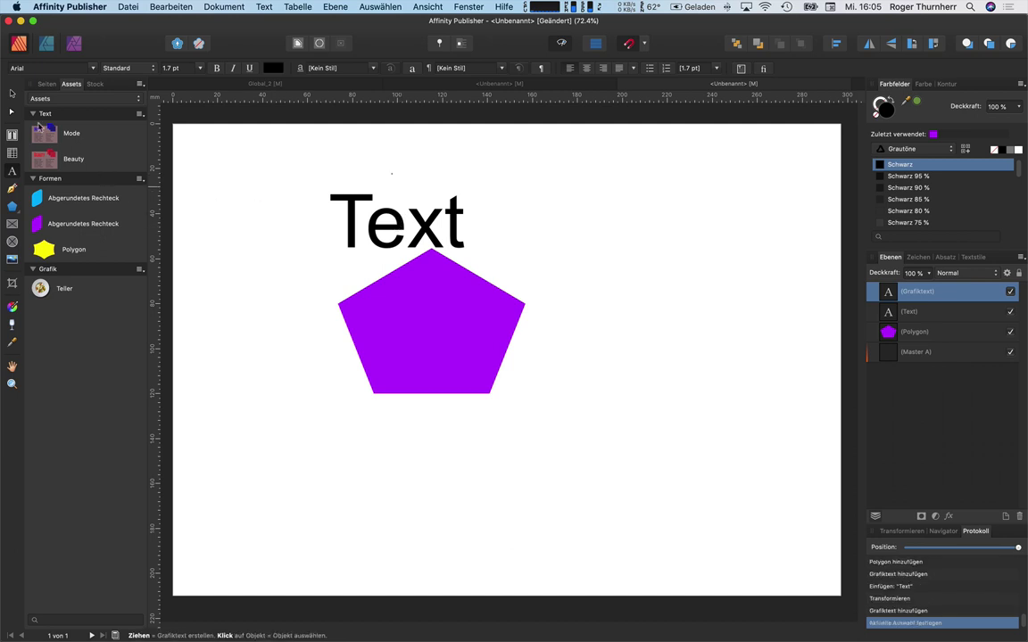
Step: Rotate 'Text' about 110° onto the pentagon's lower half, then select both
left_click(12, 93)
key("Delete")
left_click(397, 223)
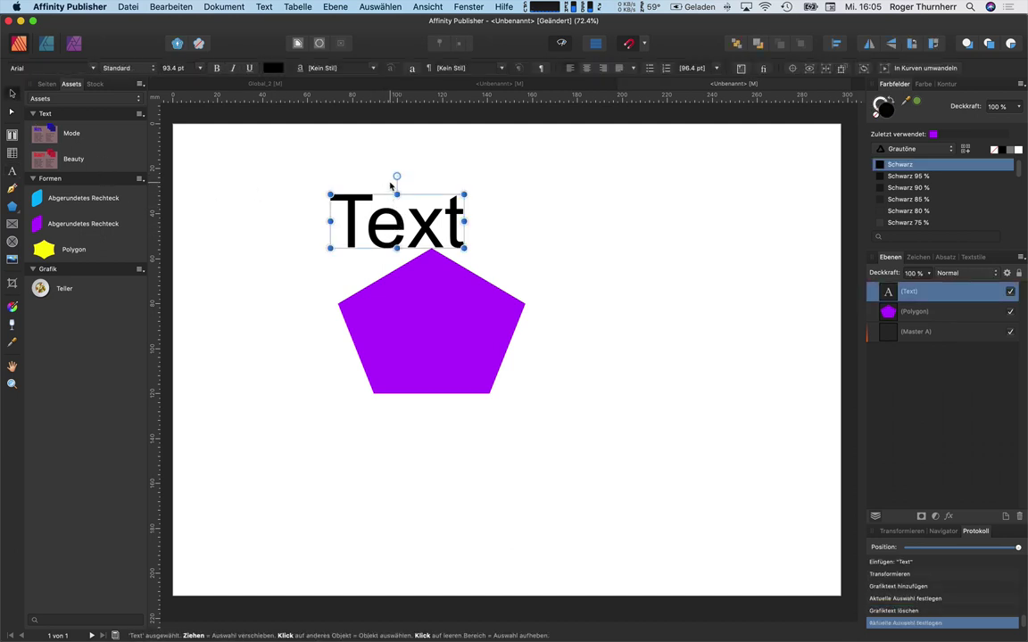
left_click_drag(395, 176, 342, 241)
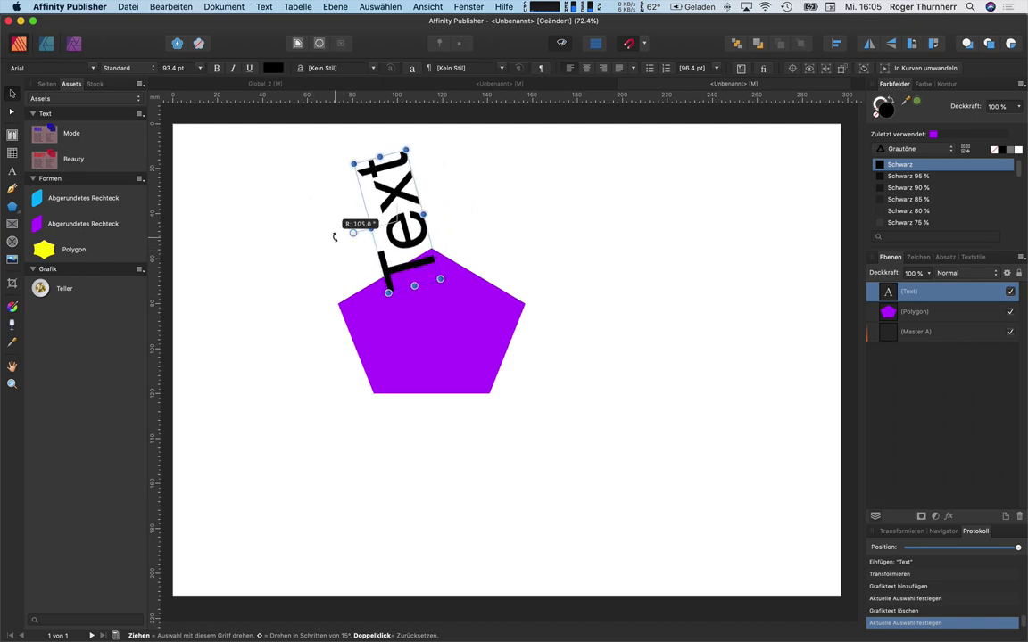
mouse_move(422, 235)
left_mouse_down()
mouse_move(452, 354)
mouse_move(445, 410)
left_mouse_up()
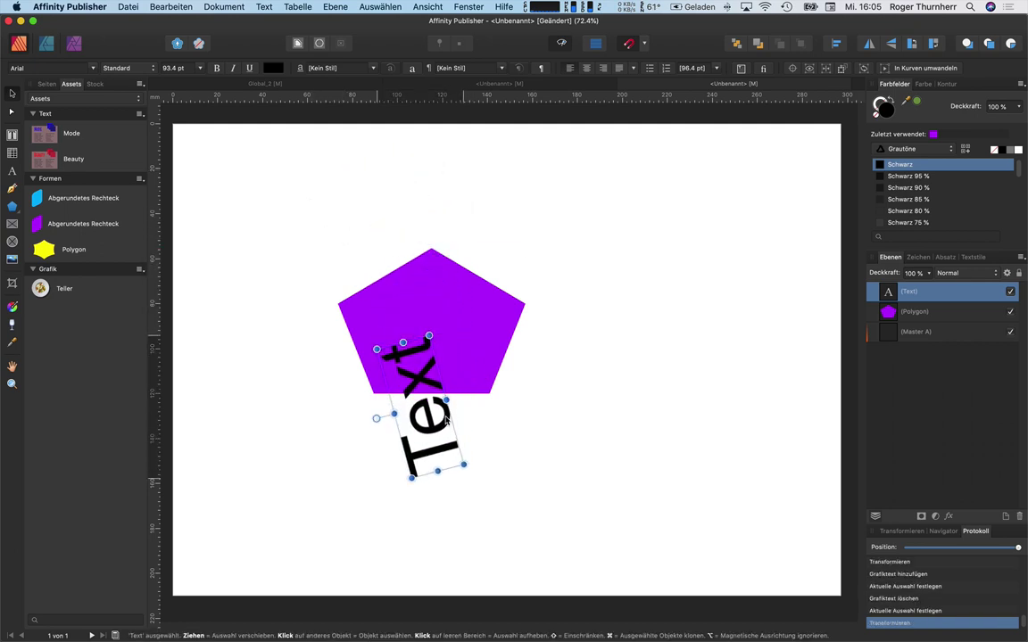
left_click_drag(446, 410, 448, 395)
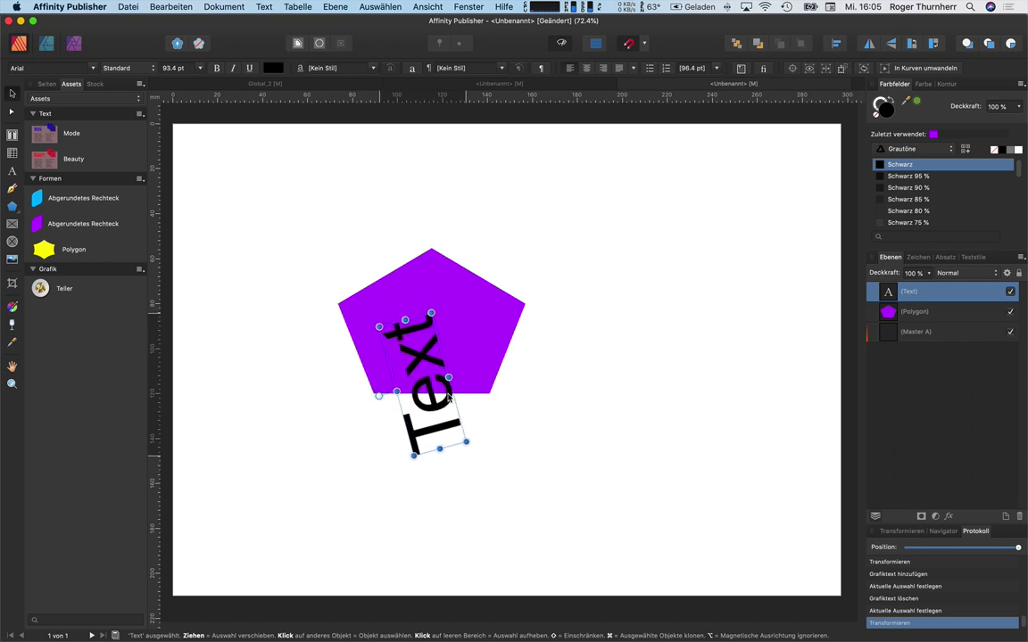
left_click_drag(283, 231, 604, 495)
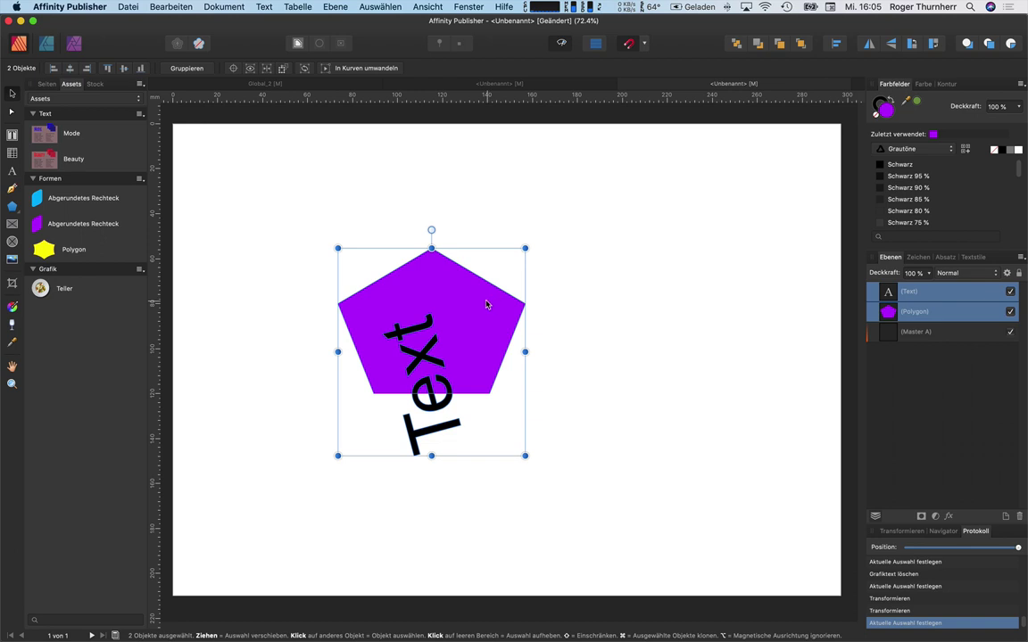
Step: Drag the pentagon and text into the Assets panel, fit the page, and reselect both
left_click_drag(486, 305, 113, 143)
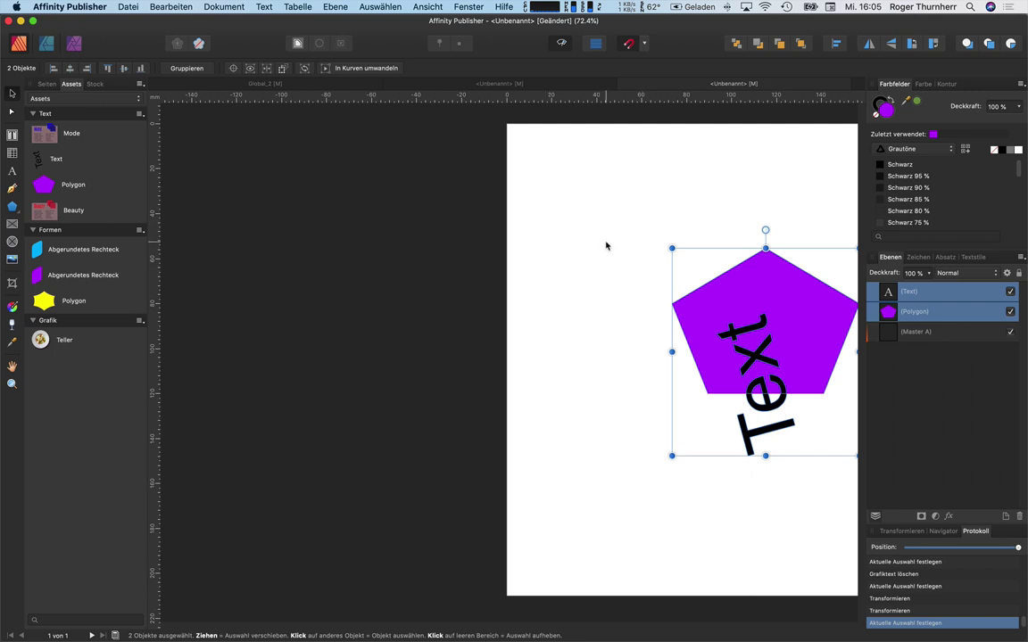
left_click(670, 210)
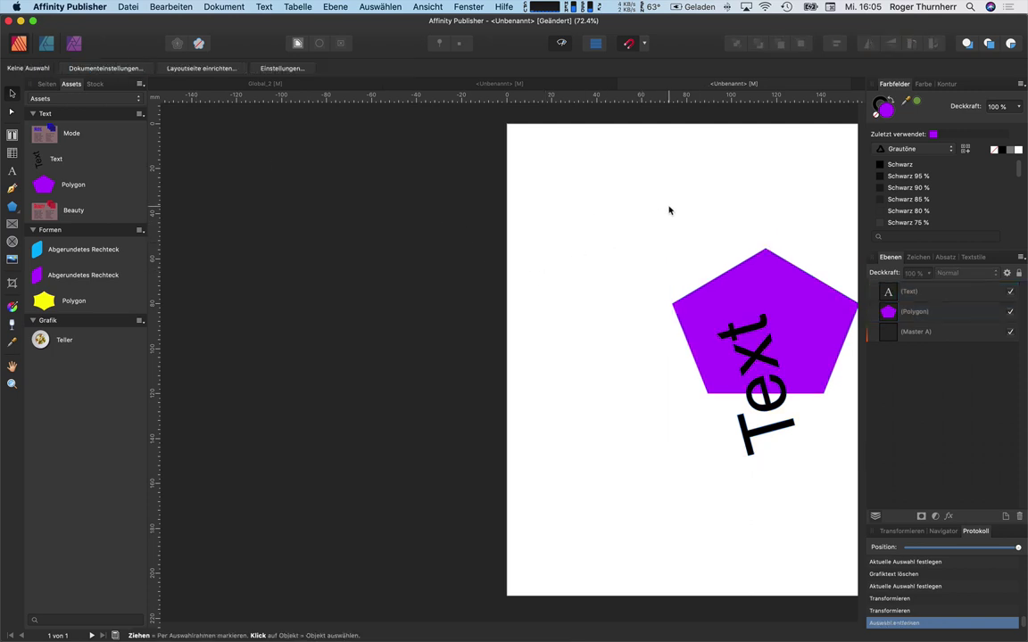
key("super+0")
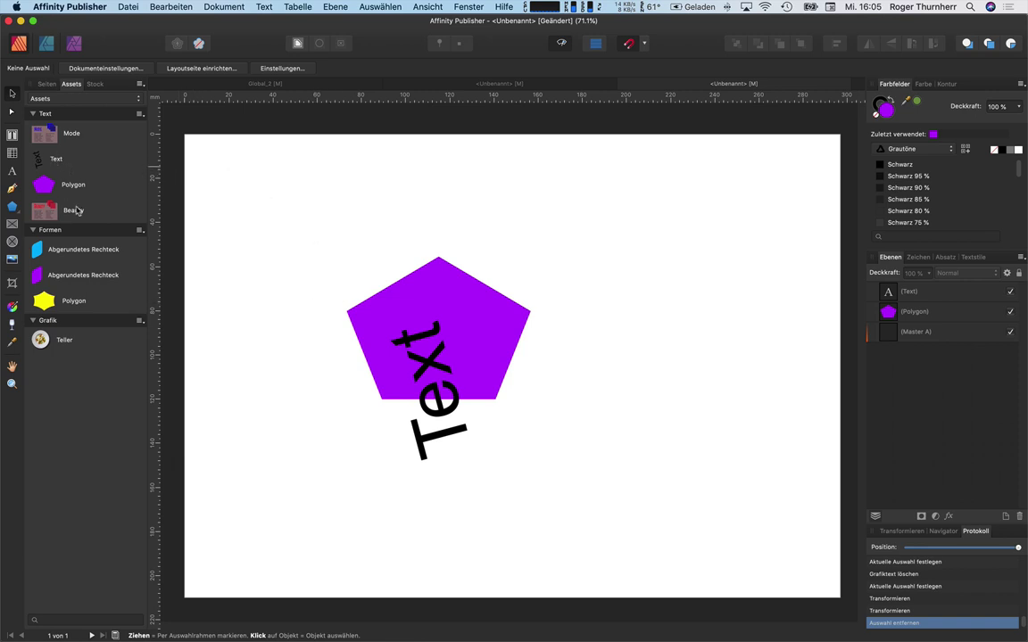
left_click_drag(291, 200, 630, 534)
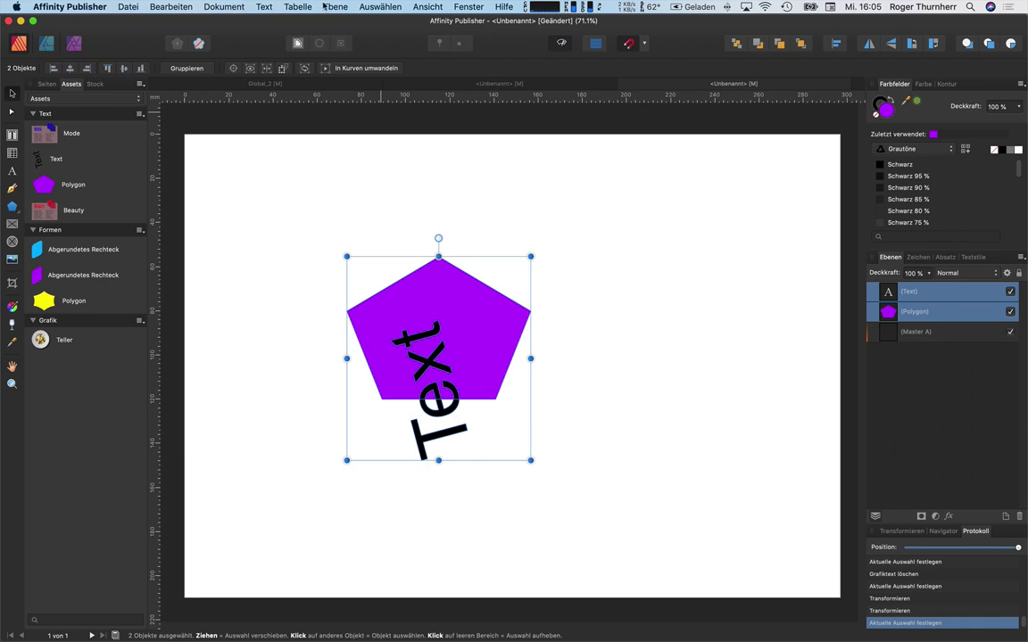
left_click(165, 8)
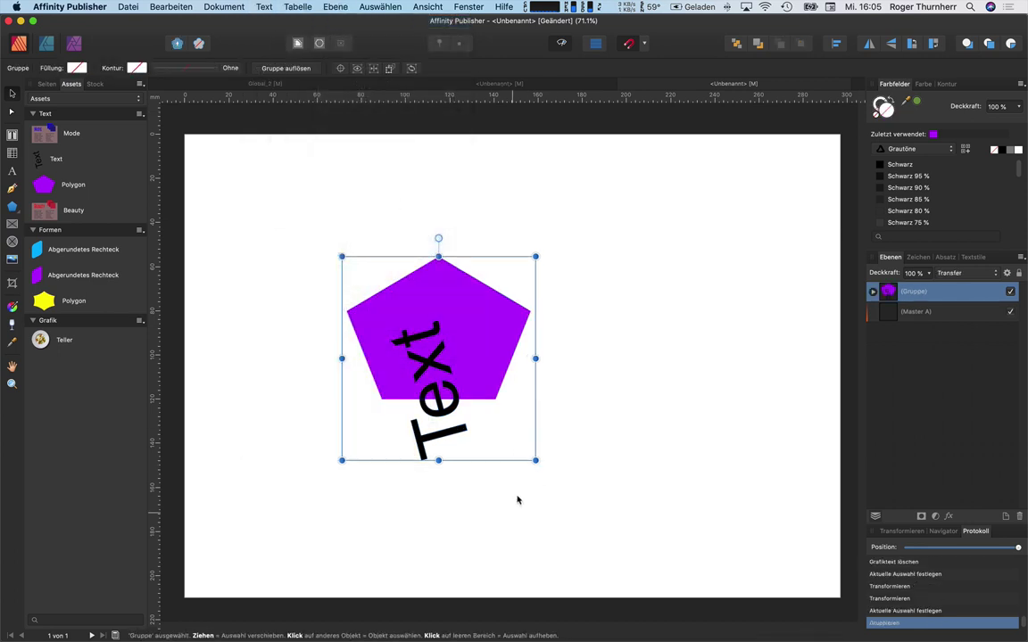
Step: Save the pentagon-and-text group as a Gruppe asset and delete it from the page
left_click(489, 412)
left_click_drag(459, 379, 117, 201)
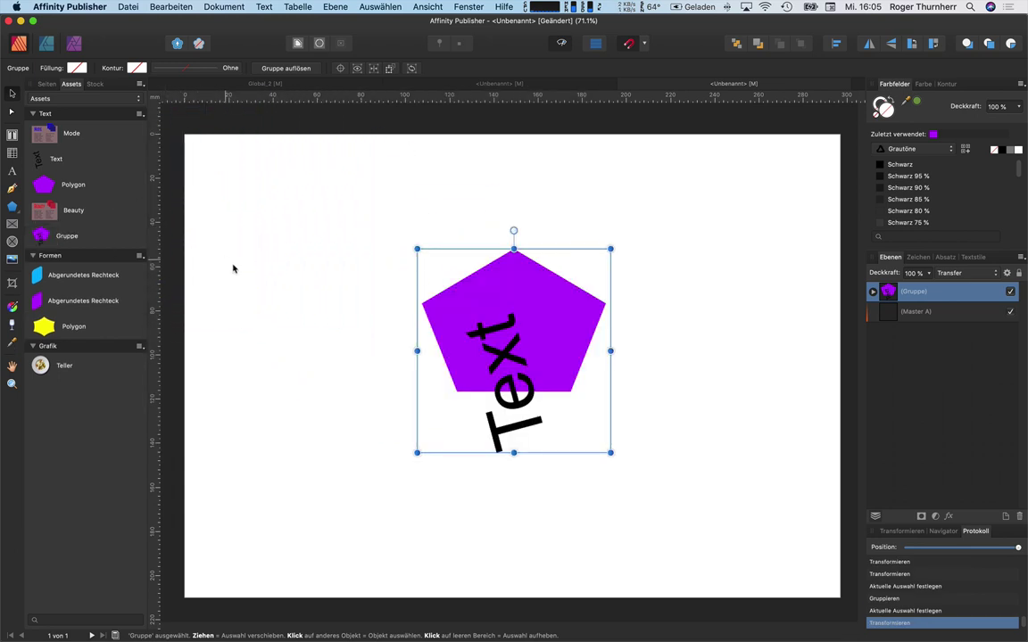
key("Delete")
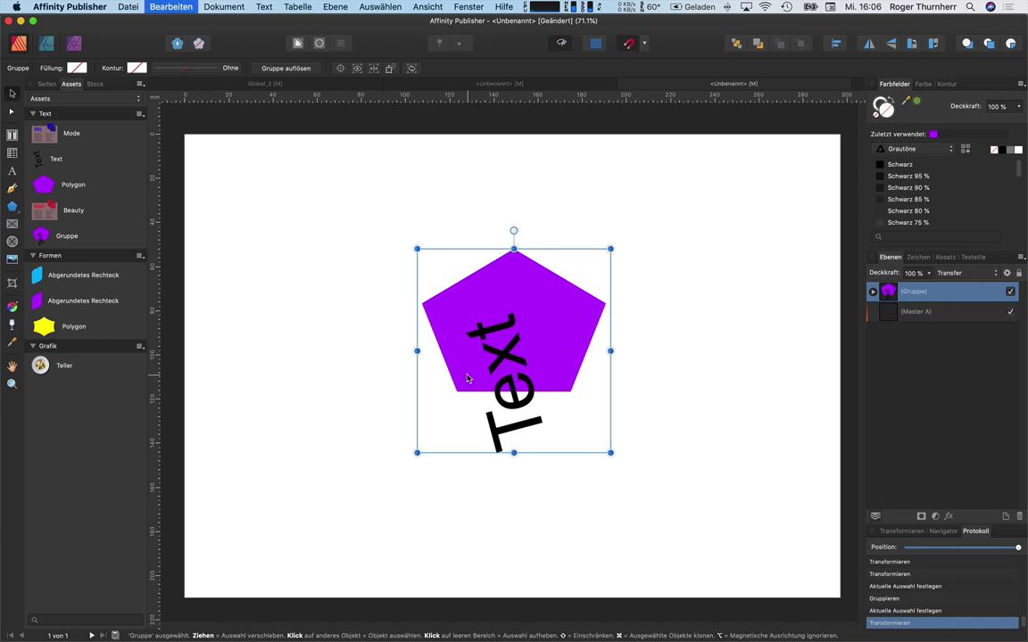
Step: Place the Text, Polygon and Gruppe assets onto the page
left_click_drag(60, 164, 702, 285)
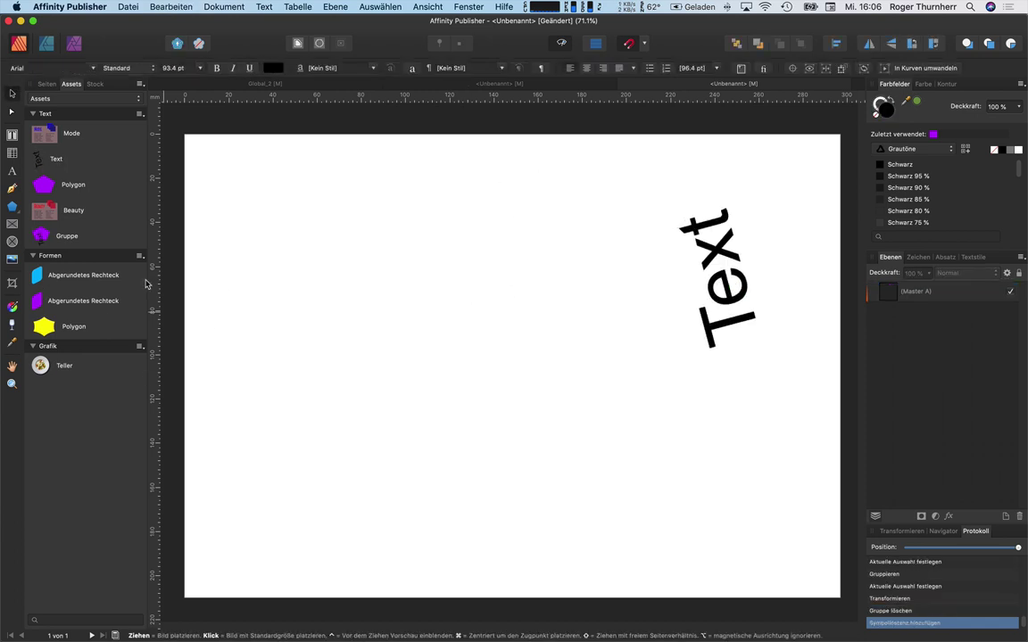
left_click_drag(64, 185, 527, 258)
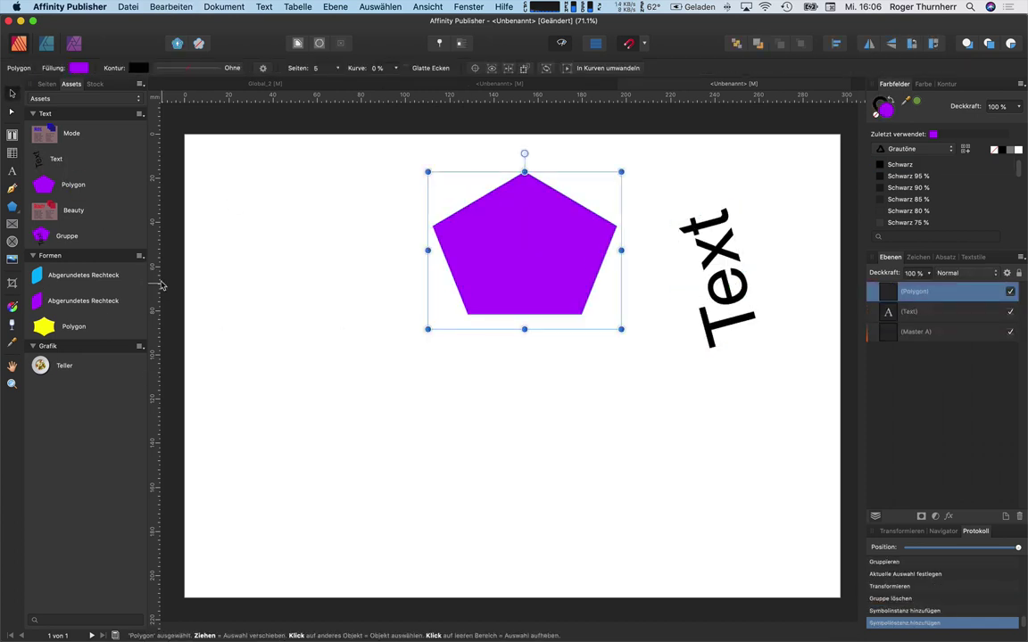
left_click_drag(82, 236, 371, 295)
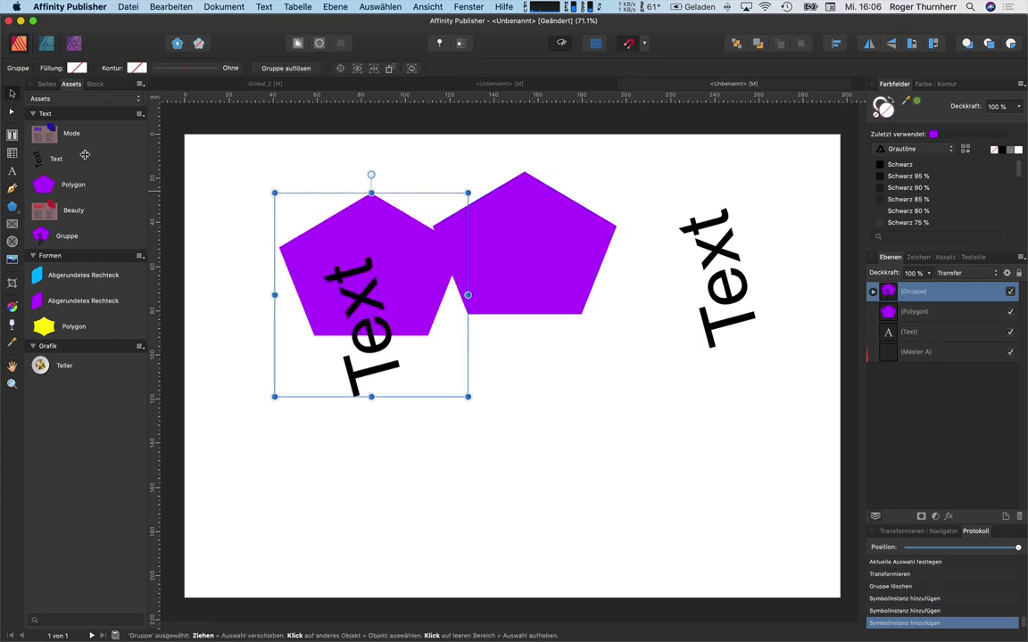
Step: Delete the Text asset from the Text category in the Assets panel
right_click(59, 159)
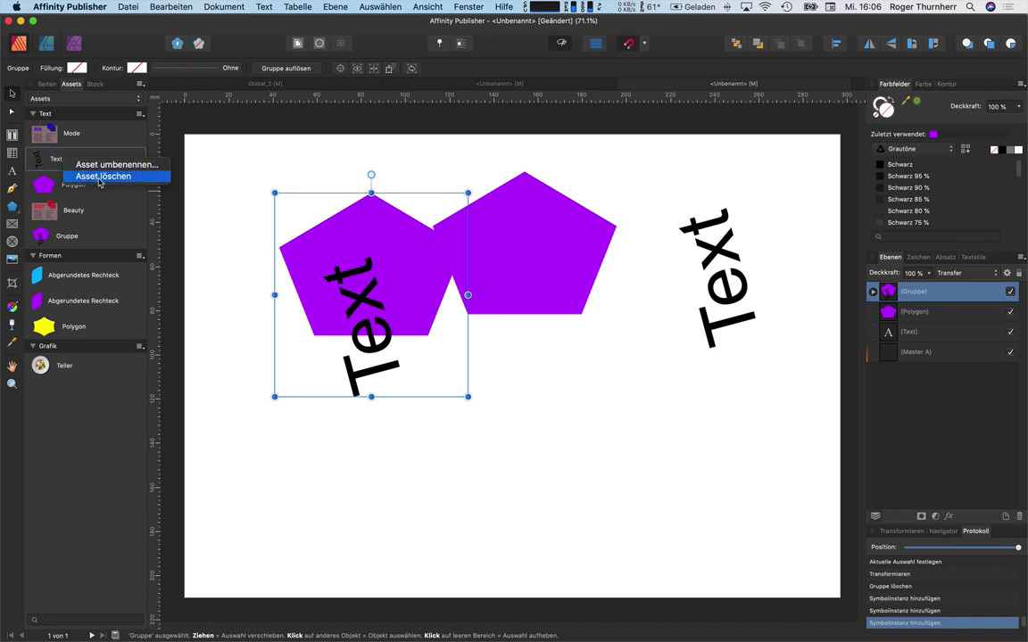
left_click(100, 179)
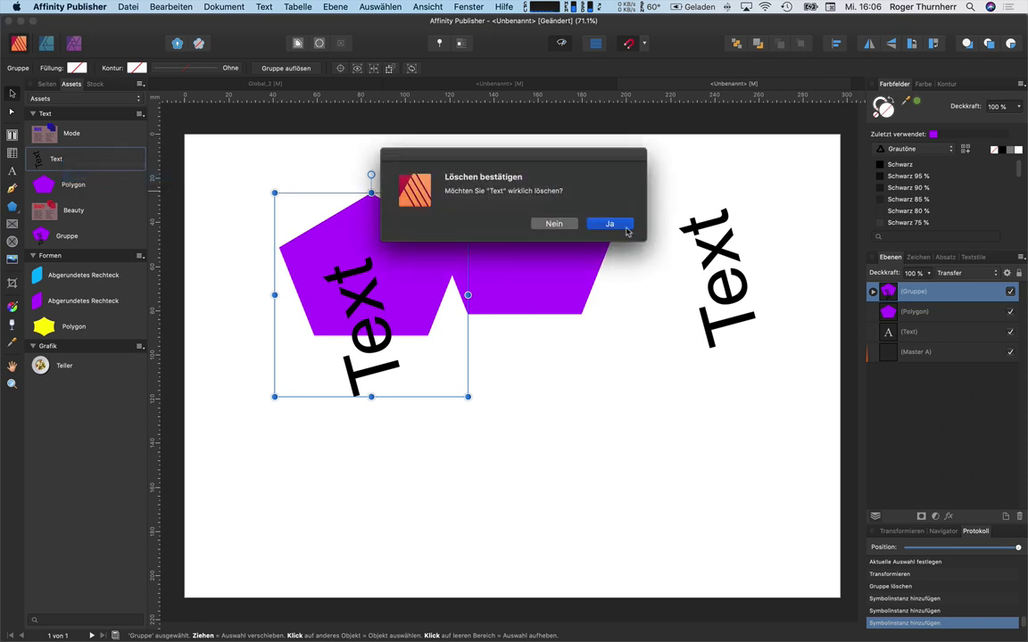
left_click(624, 226)
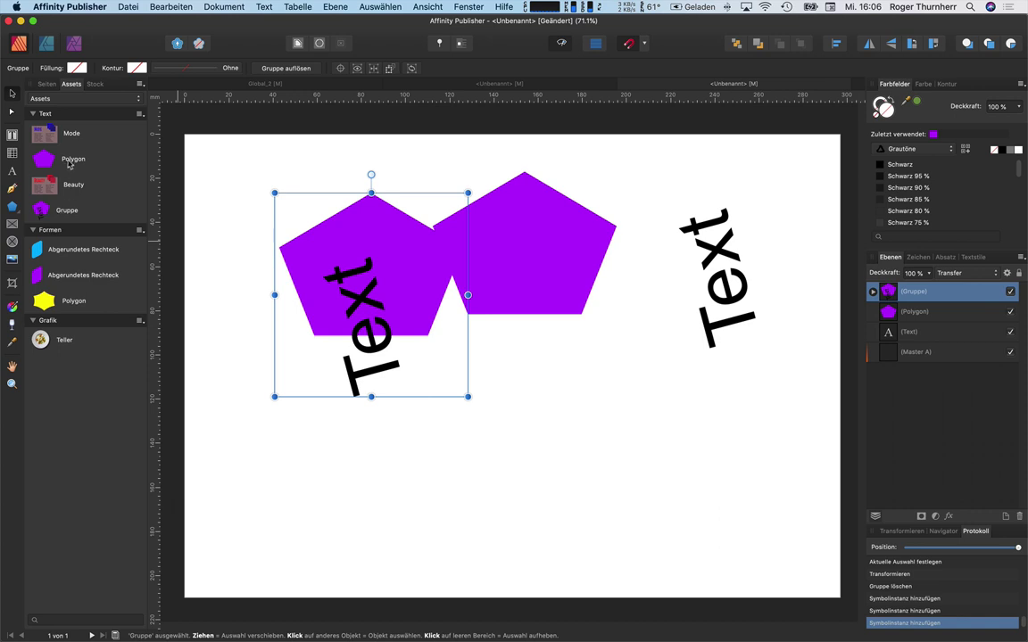
Step: Delete the Polygon asset and remove the standalone pentagon on the right of the page
right_click(71, 163)
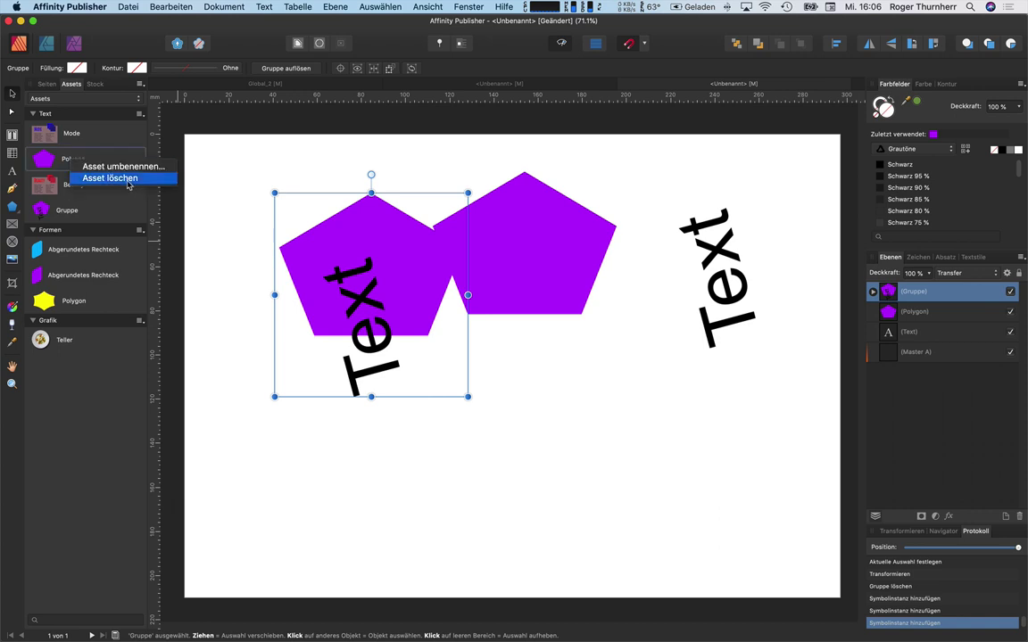
left_click(118, 178)
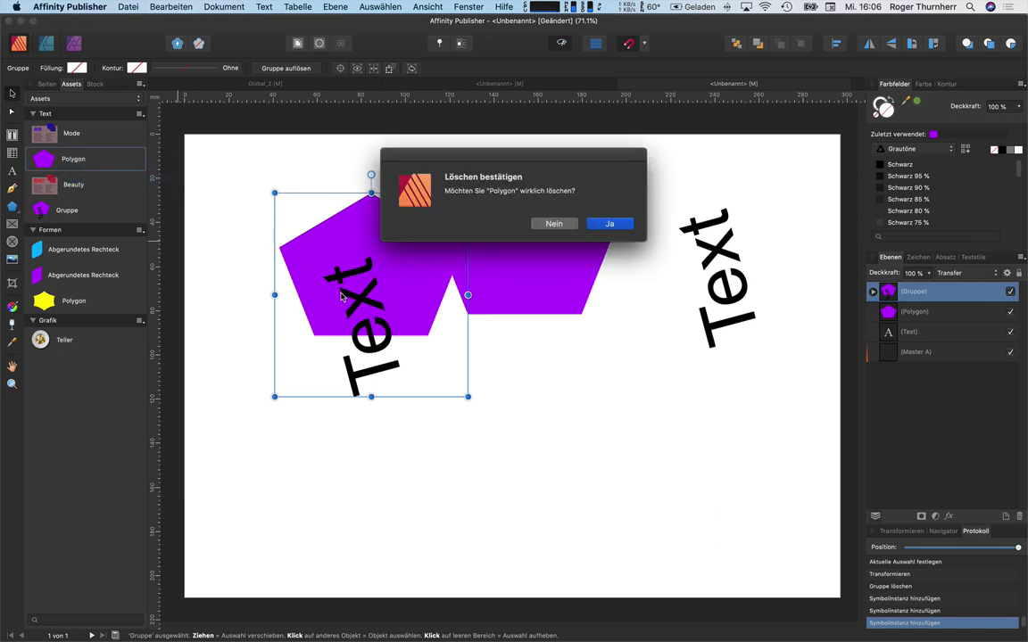
key("Return")
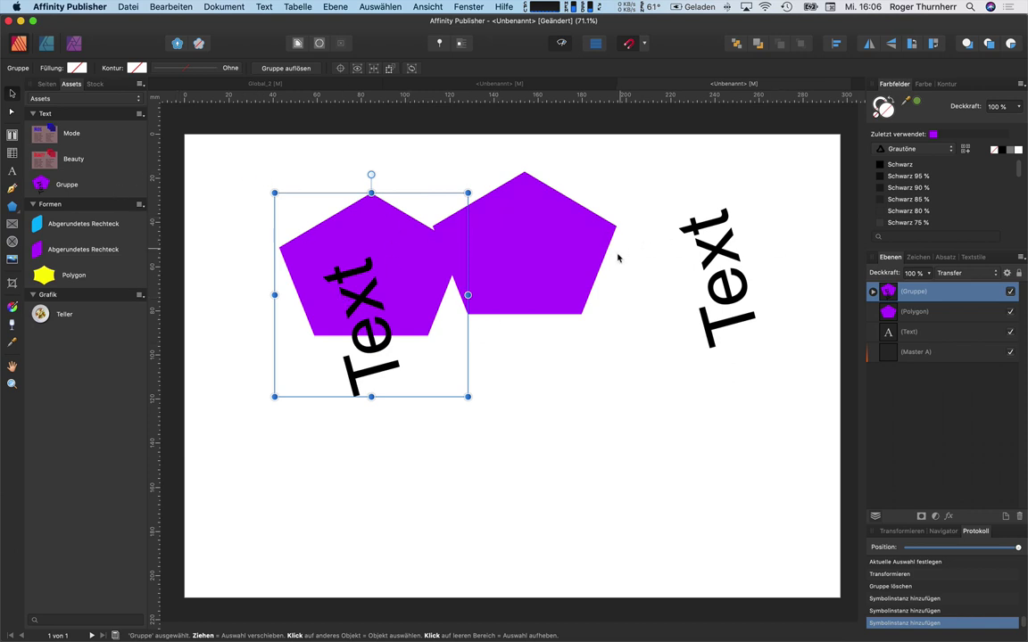
left_click(582, 273)
key("Delete")
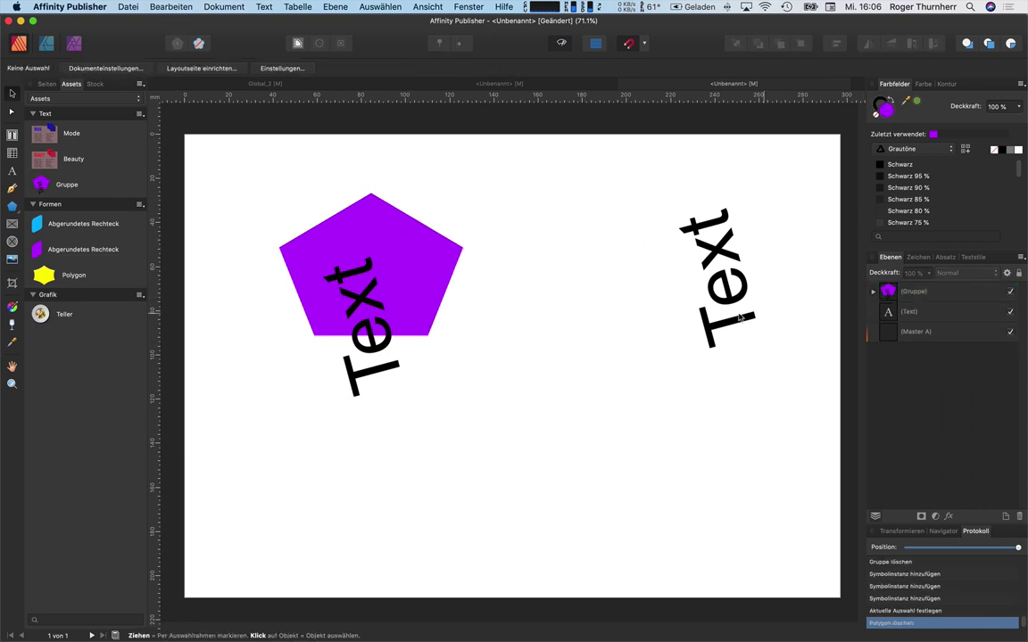
Step: Delete the rotated Text copy and the remaining pentagon group, emptying the page
left_click(668, 284)
key("Delete")
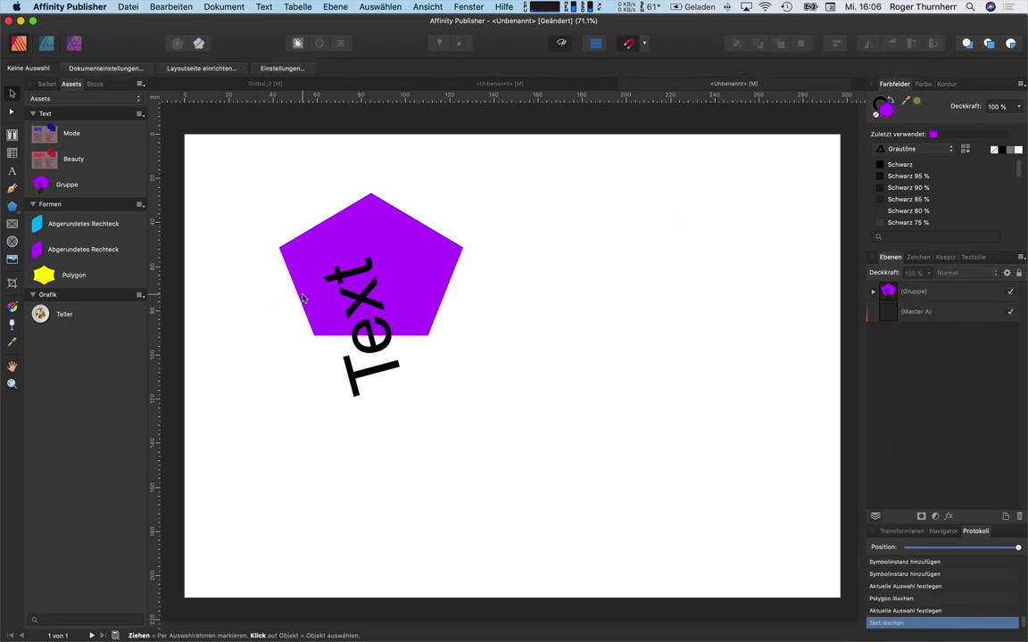
left_click(314, 298)
key("Delete")
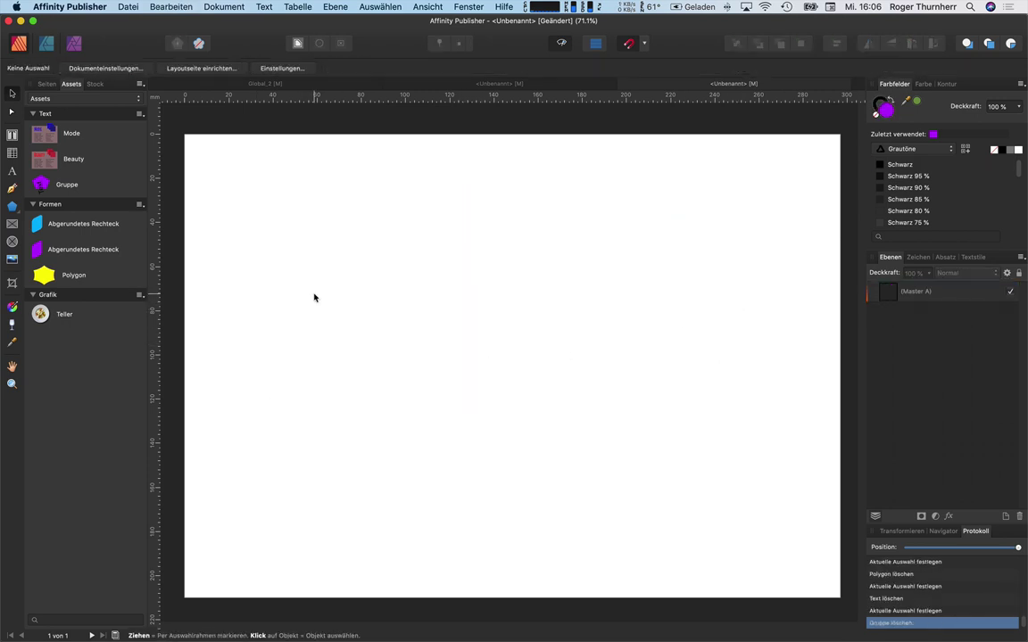
Step: Place a large and a small Gruppe instance on the page, then delete both
mouse_move(55, 183)
left_mouse_down()
mouse_move(236, 252)
mouse_move(272, 356)
left_mouse_up()
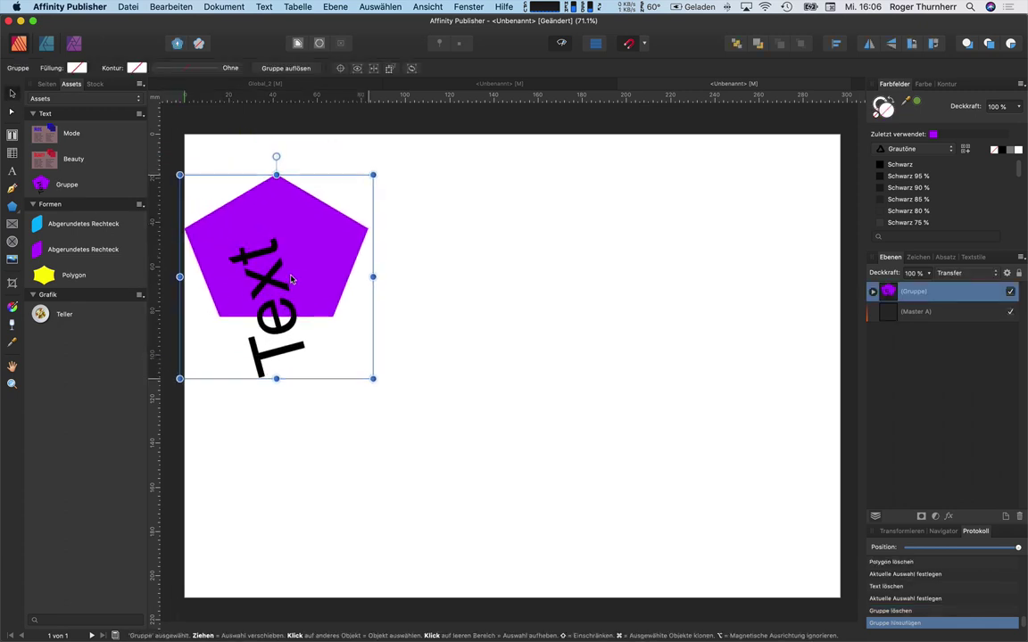
mouse_move(53, 180)
left_mouse_down()
mouse_move(547, 268)
mouse_move(542, 287)
left_mouse_up()
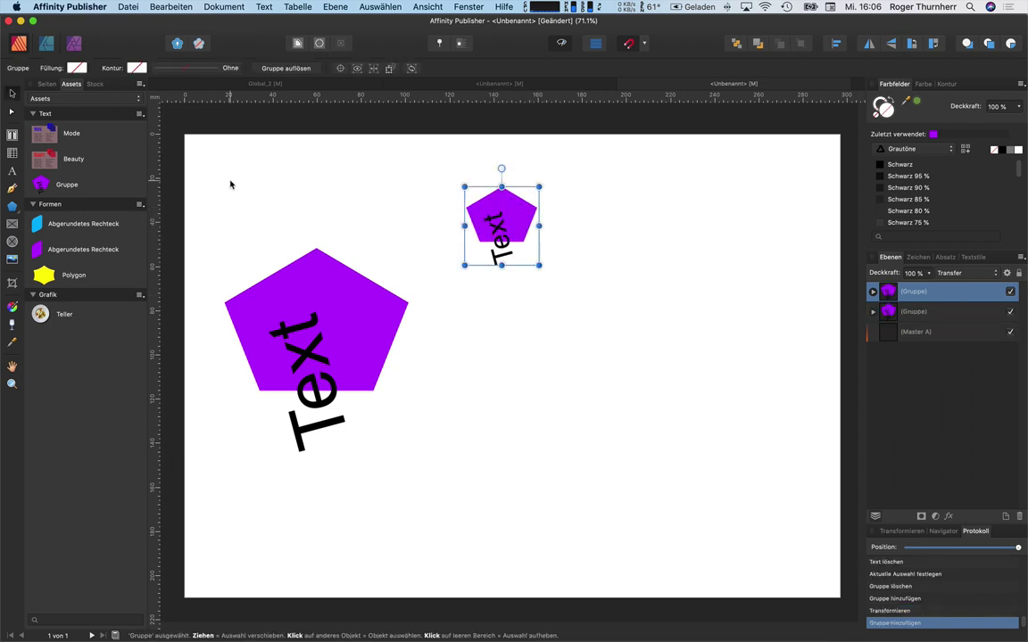
left_click_drag(212, 152, 580, 485)
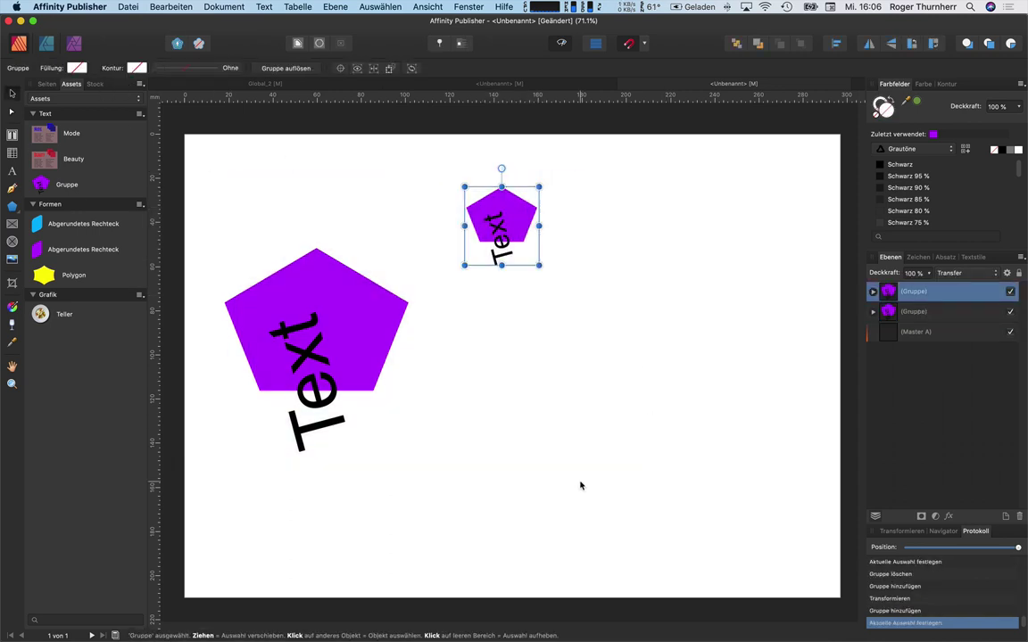
key("Delete")
left_click(346, 350)
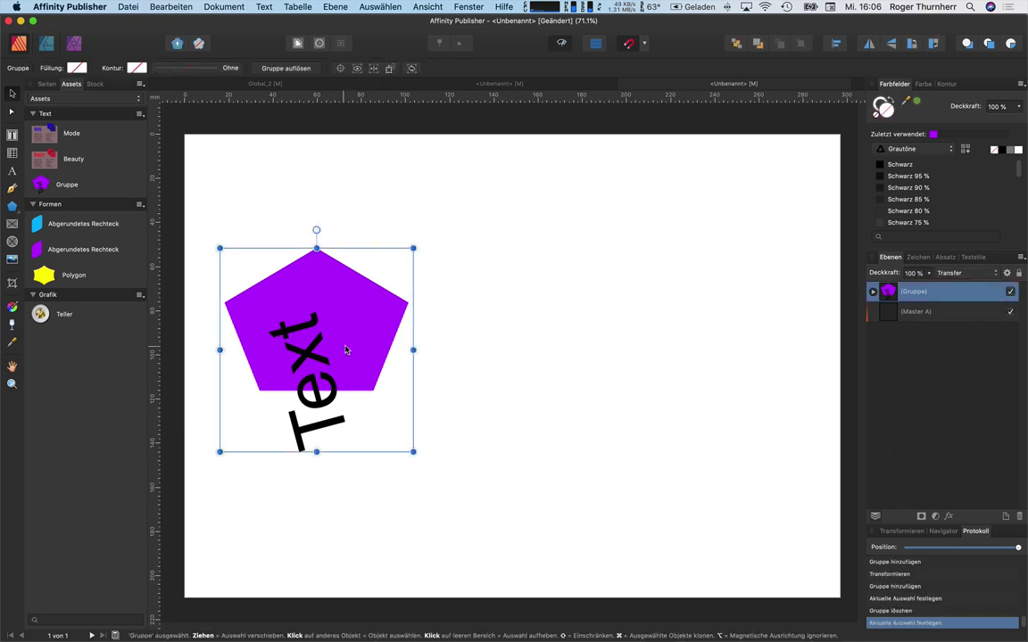
key("Delete")
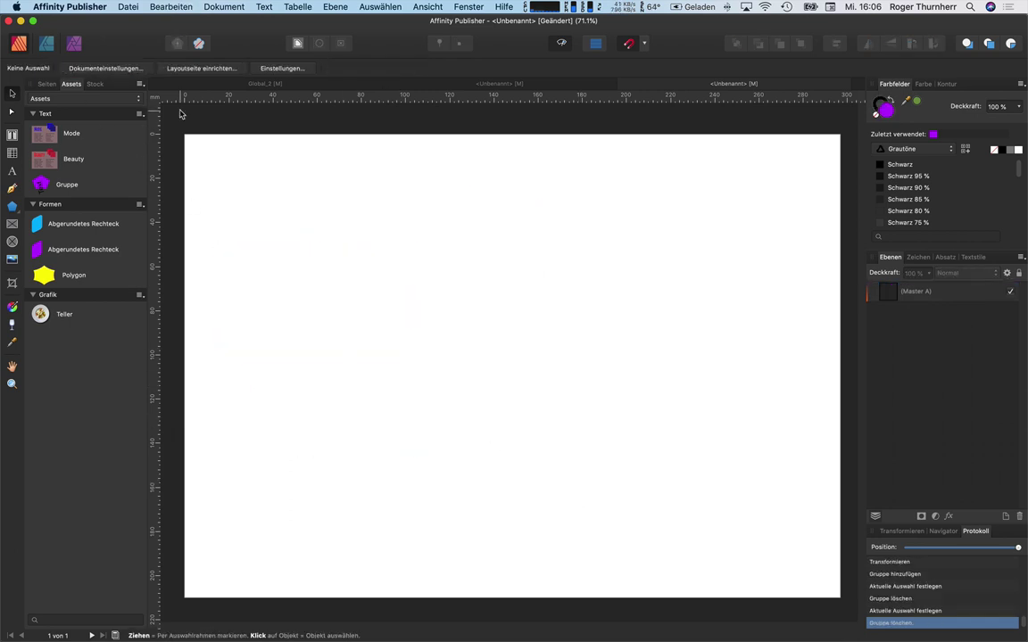
left_click(140, 84)
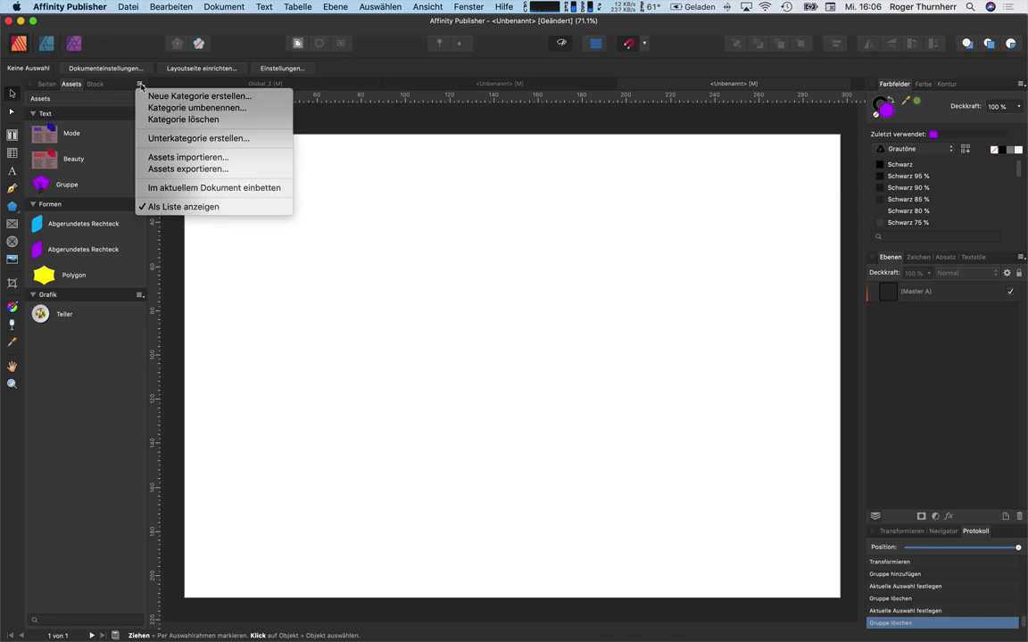
left_click(202, 169)
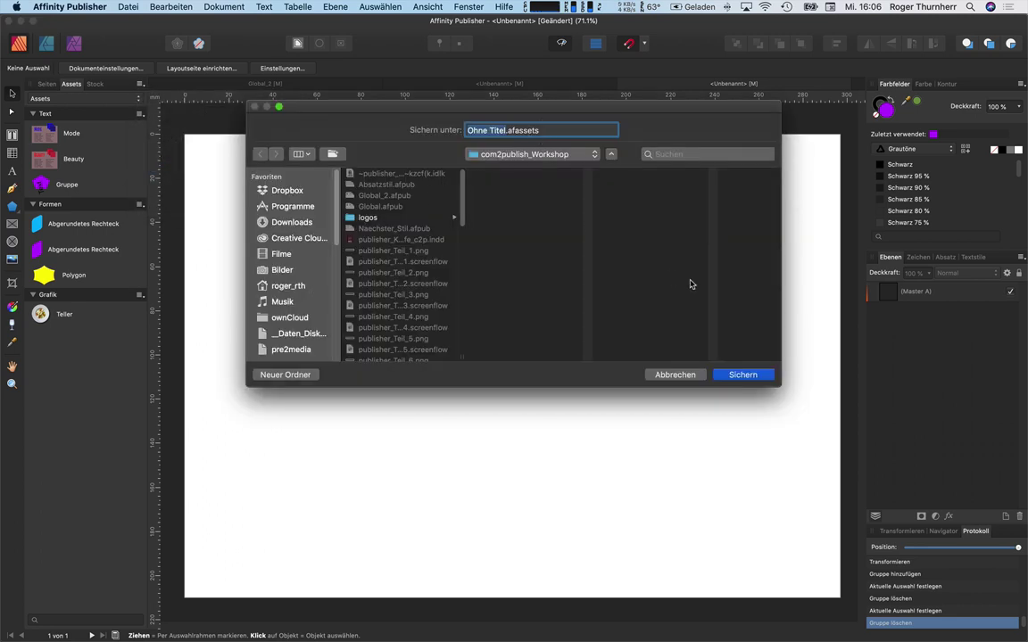
left_click(676, 376)
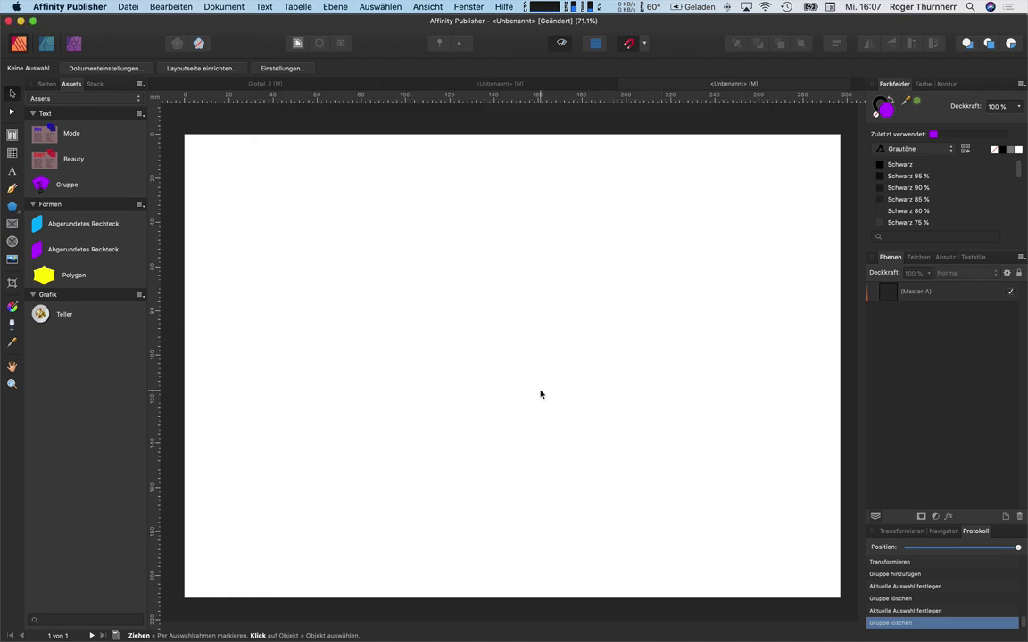